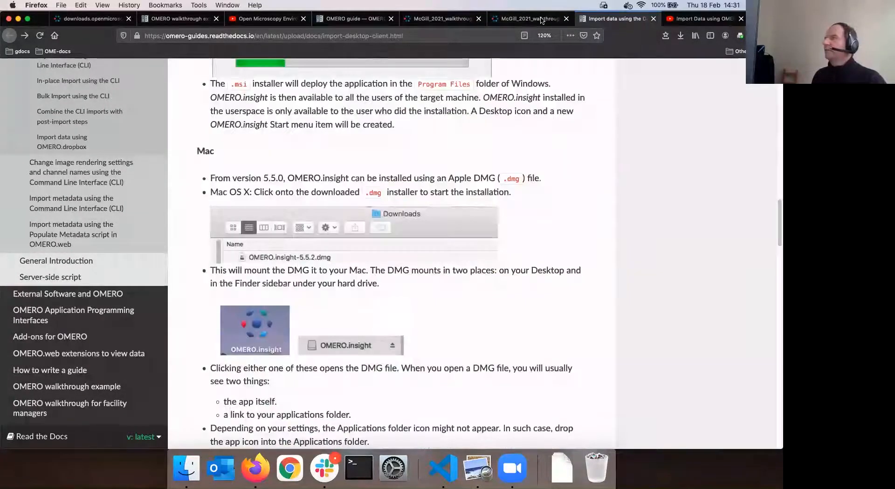
scroll(288, 221, down, 5)
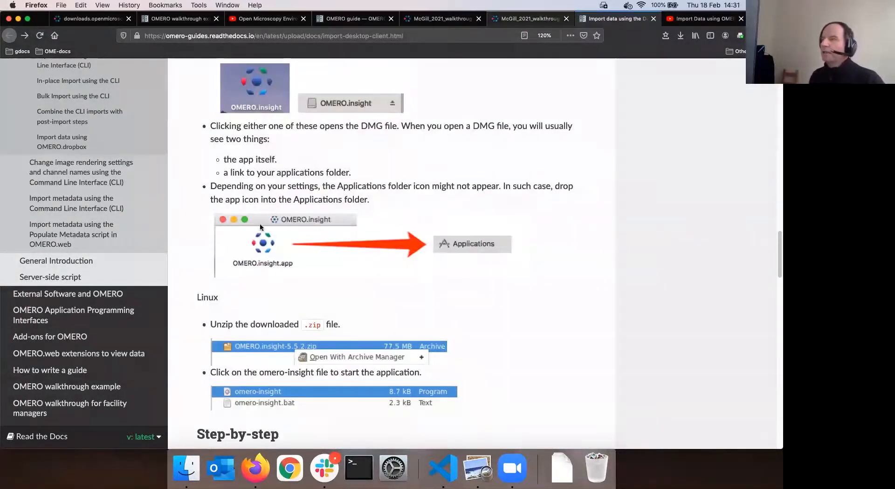
Scroll past the Mac install section and switch to the McGill 2021 walkthrough PDF's Import section
key(ctrl+shift+Tab)
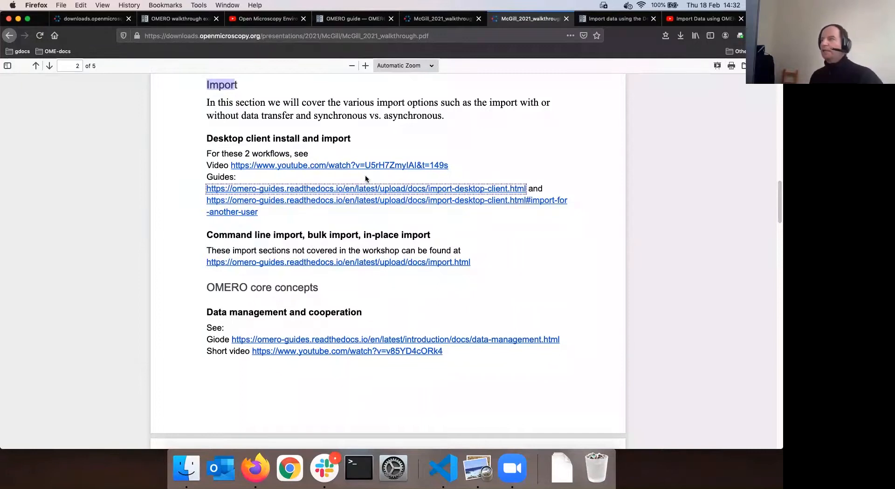
click(250, 191)
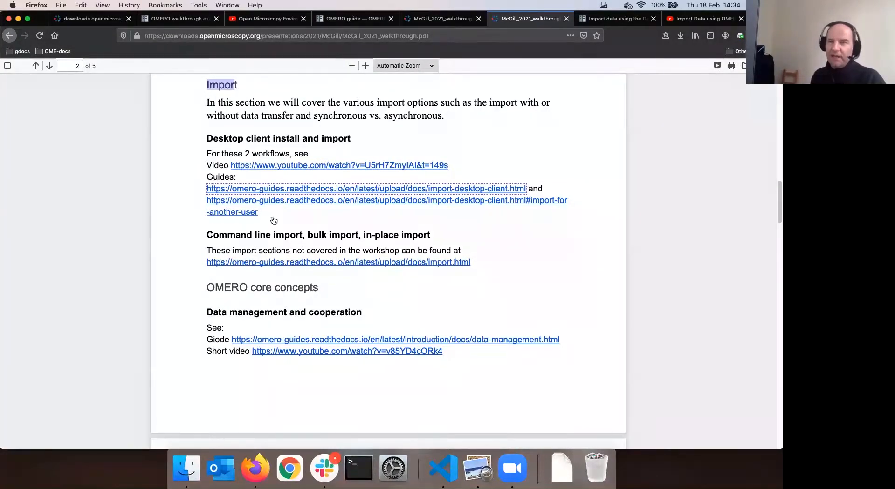
right_click(352, 191)
click(366, 191)
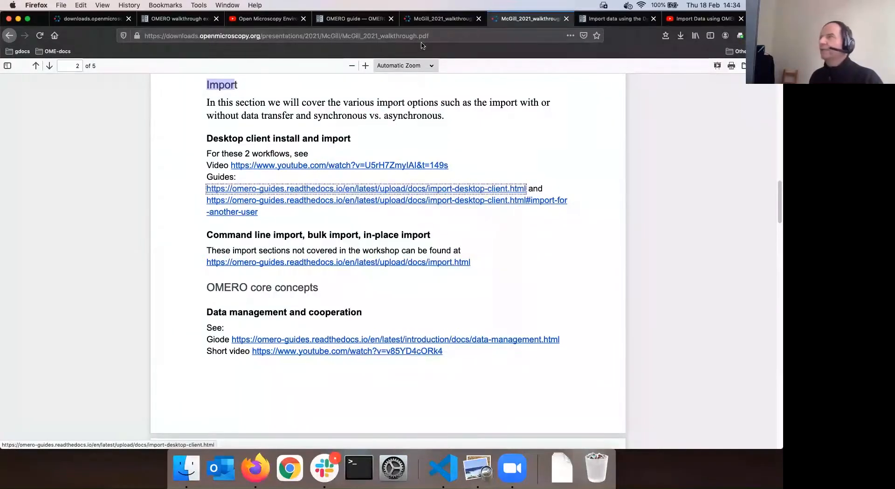
Review the desktop-client guide's Setup, Windows and Mac install sections, then start a new empty tab
click(604, 21)
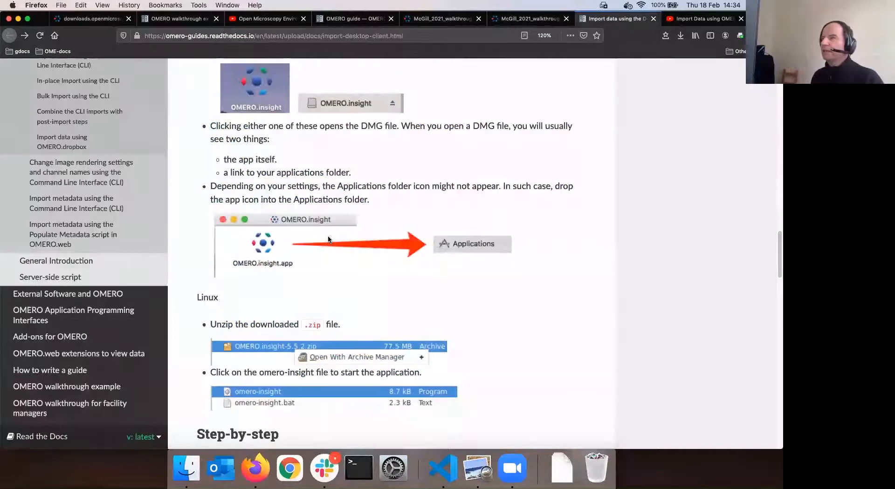
scroll(328, 238, up, 15)
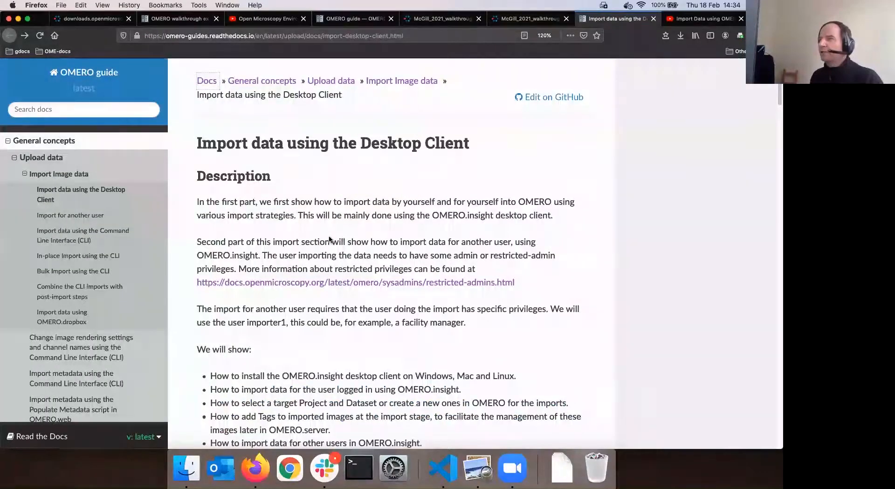
scroll(329, 239, down, 8)
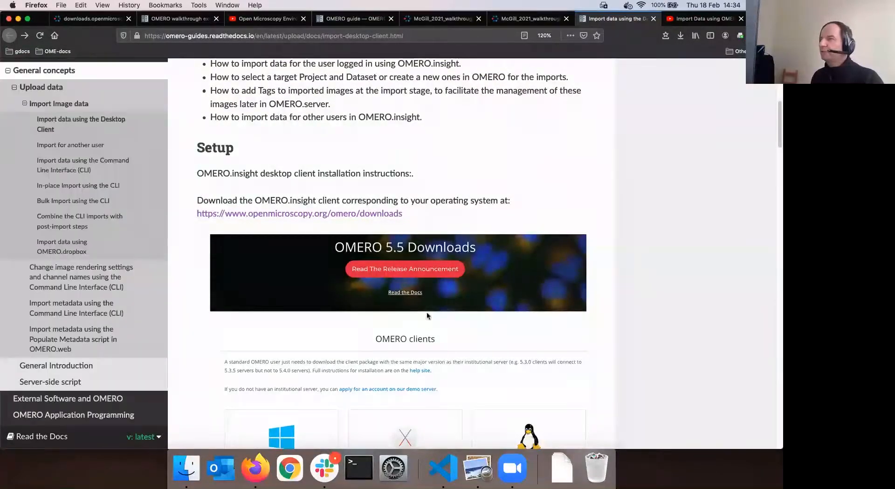
scroll(383, 313, down, 2)
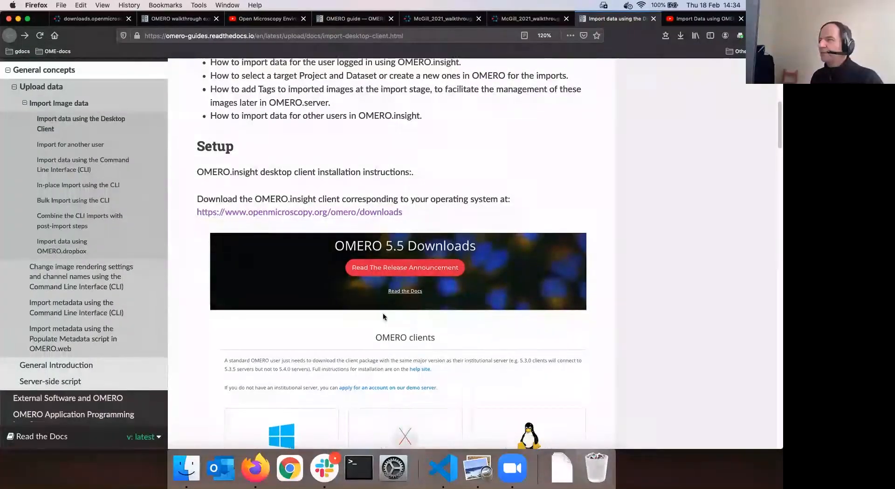
scroll(384, 312, down, 3)
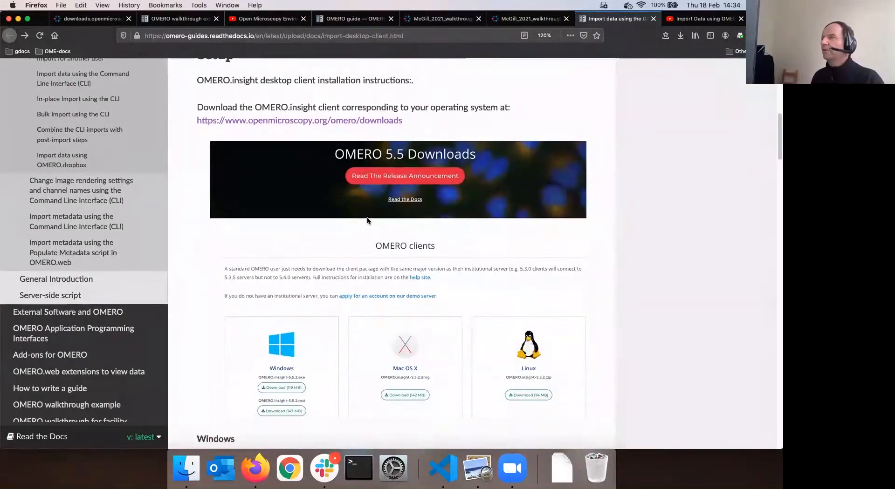
scroll(387, 273, down, 3)
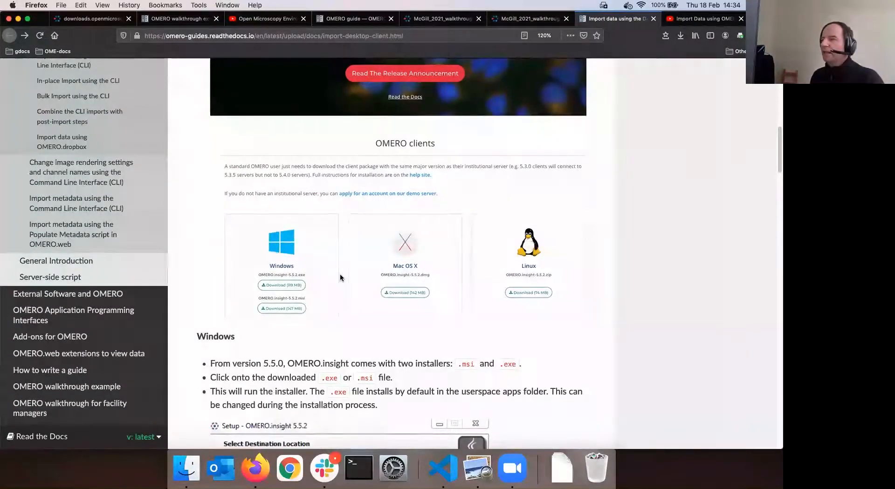
scroll(340, 278, down, 1)
scroll(339, 278, down, 5)
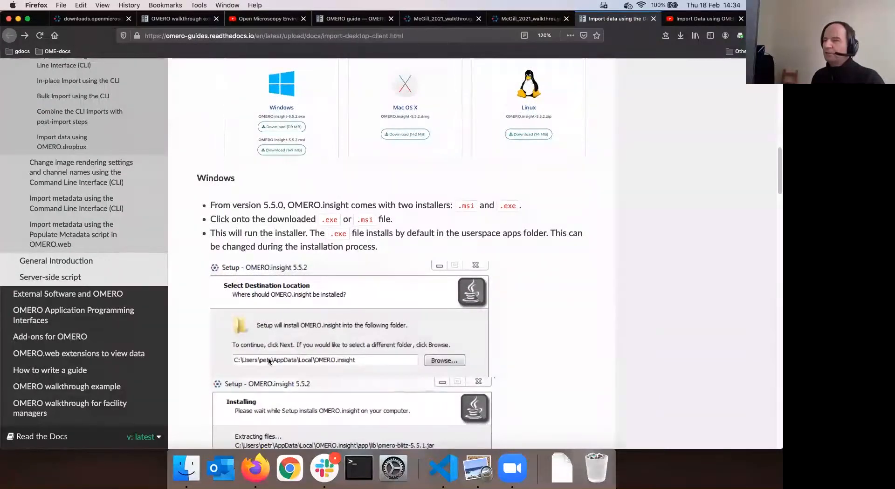
scroll(307, 300, down, 10)
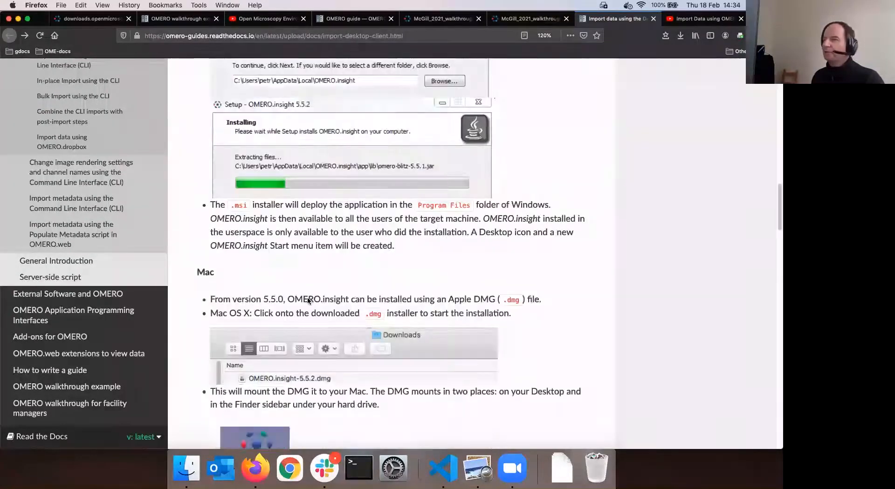
scroll(391, 225, down, 6)
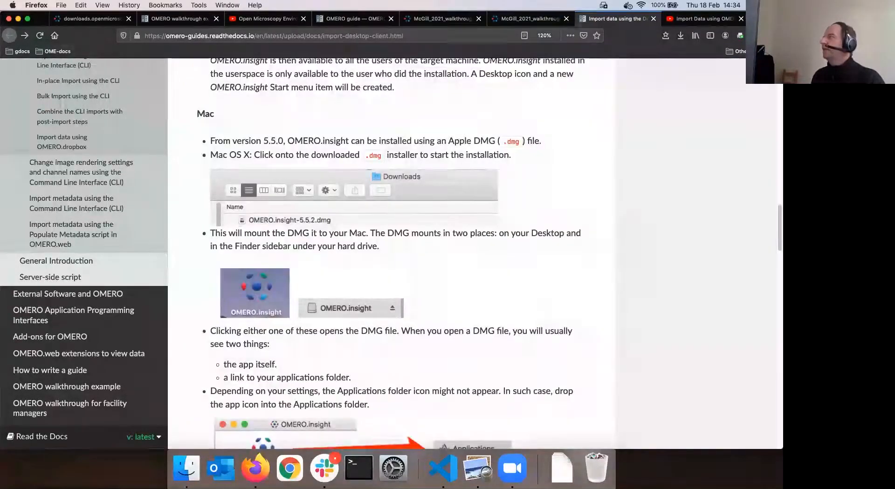
key(super+t)
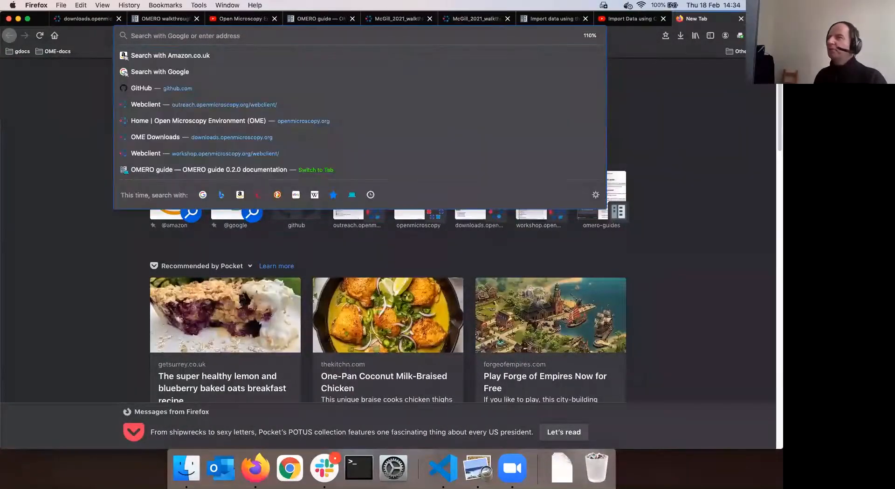
Go from the openmicroscopy.org home page through Products > OMERO to the Version 5.6 downloads page
click(445, 119)
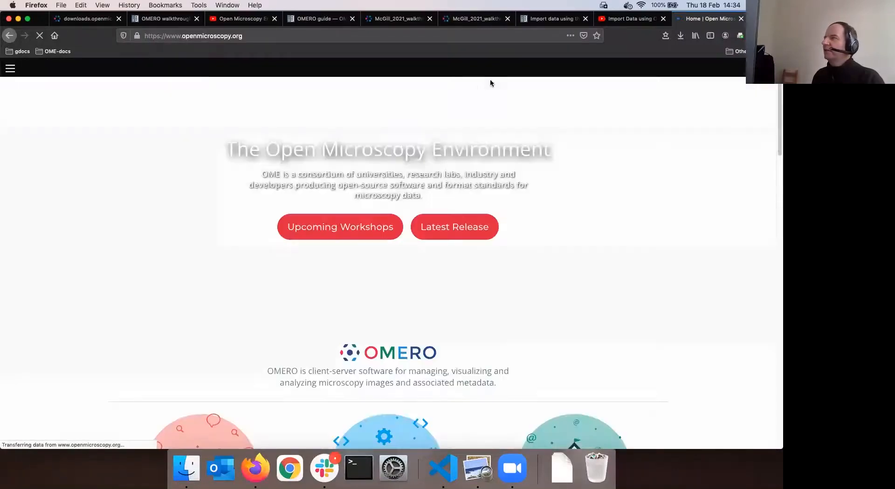
mouse_move(482, 86)
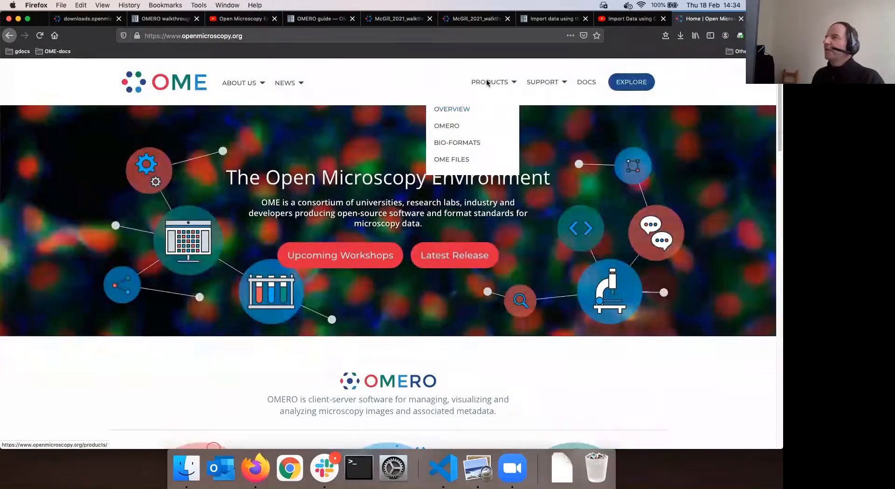
click(451, 128)
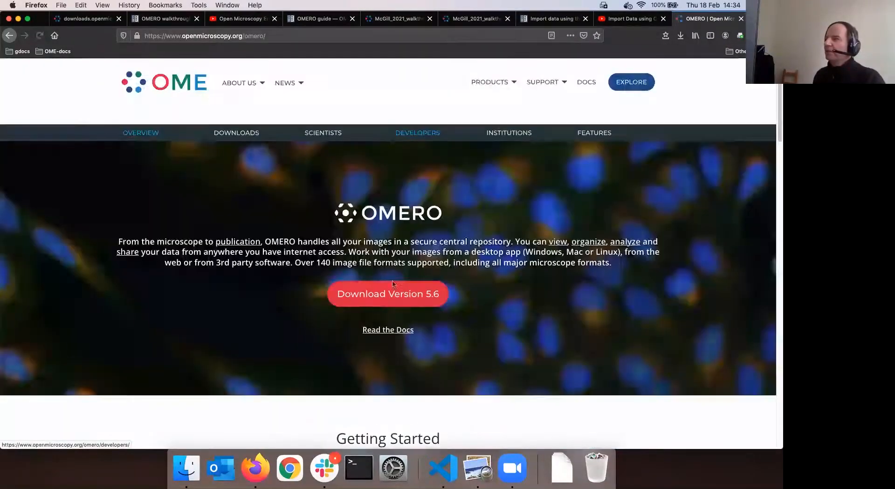
click(394, 285)
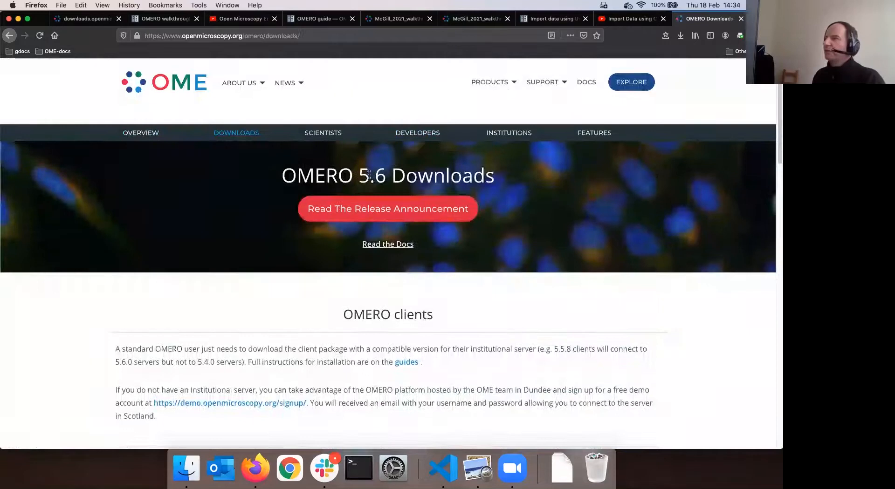
double_click(369, 175)
Bring the OMERO clients cards for Windows, Mac OS X and Linux into view
scroll(386, 213, down, 2)
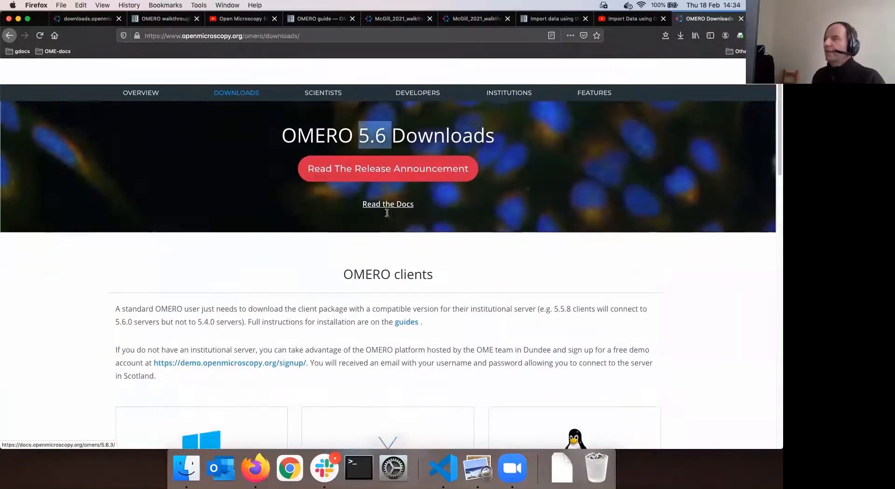
scroll(387, 212, down, 2)
scroll(387, 182, down, 3)
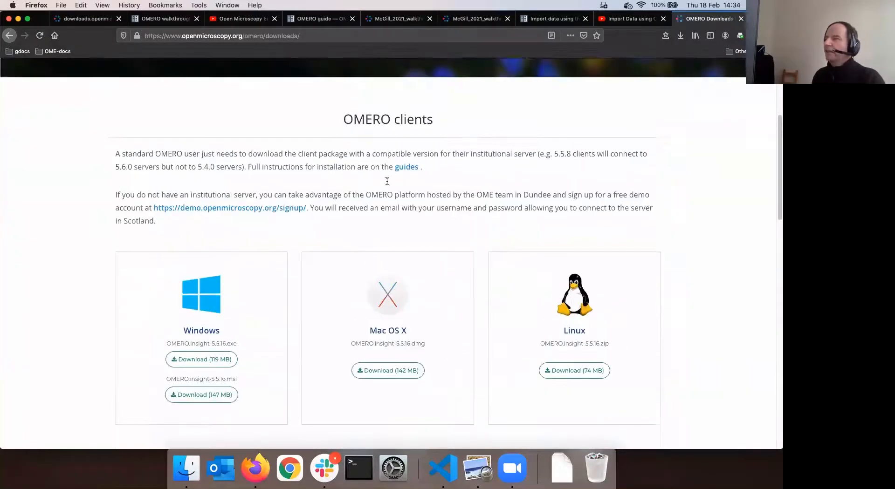
scroll(440, 183, up, 3)
triple_click(439, 183)
scroll(375, 250, down, 2)
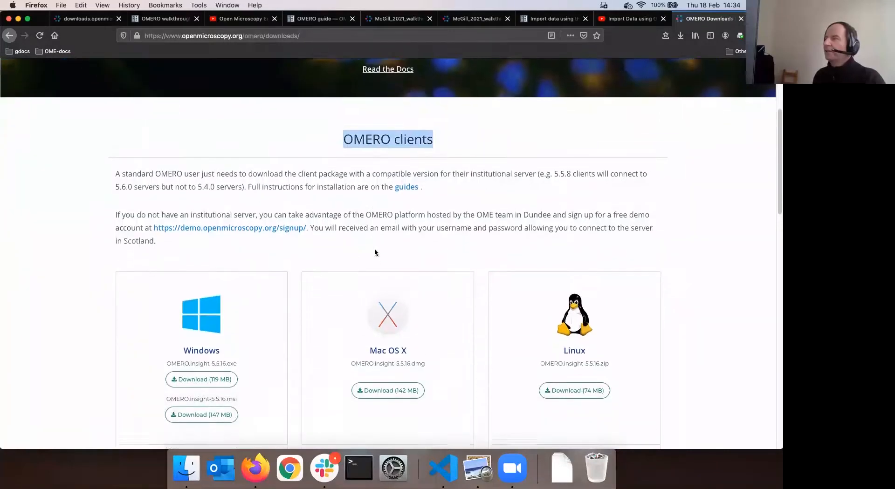
scroll(376, 253, down, 2)
click(432, 100)
drag(432, 99, 326, 104)
scroll(390, 261, down, 1)
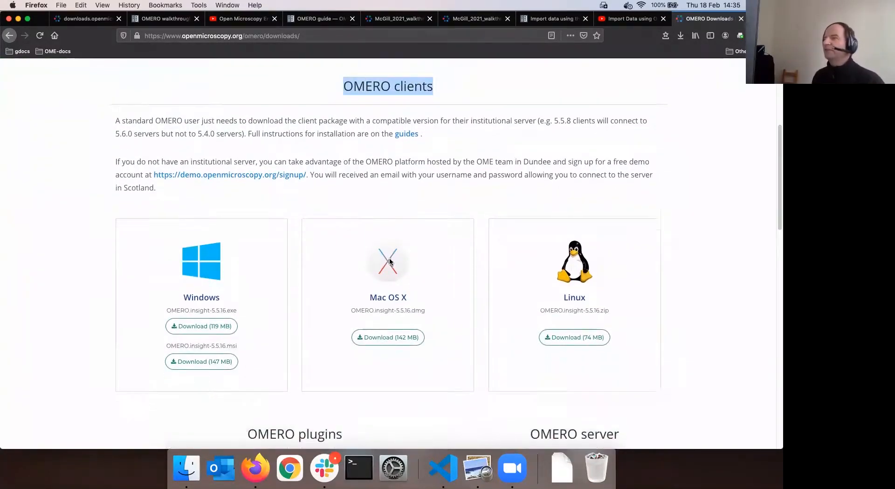
scroll(389, 261, down, 2)
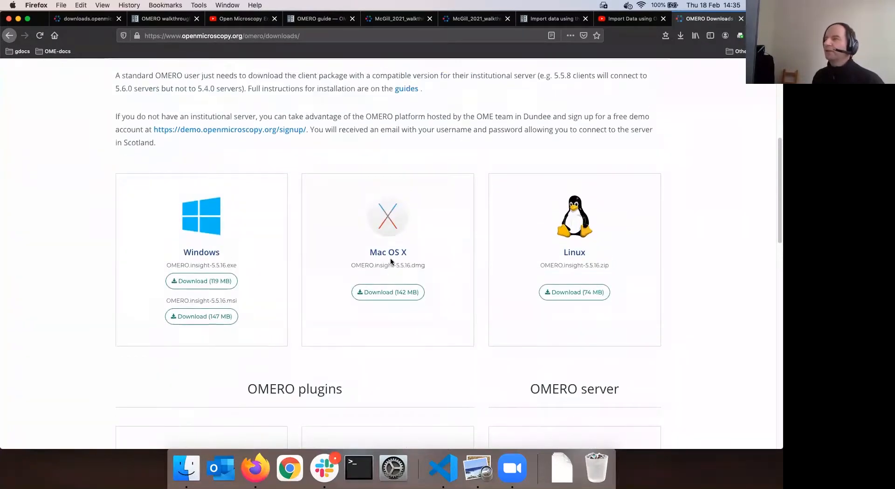
scroll(279, 247, up, 1)
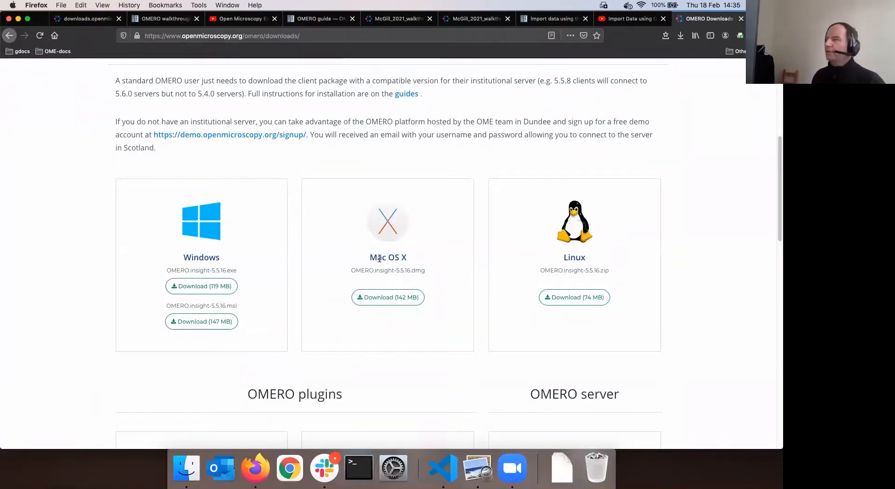
Download the Mac OS X installer OMERO.insight-5.5.16.dmg and show it among recent downloads
click(393, 301)
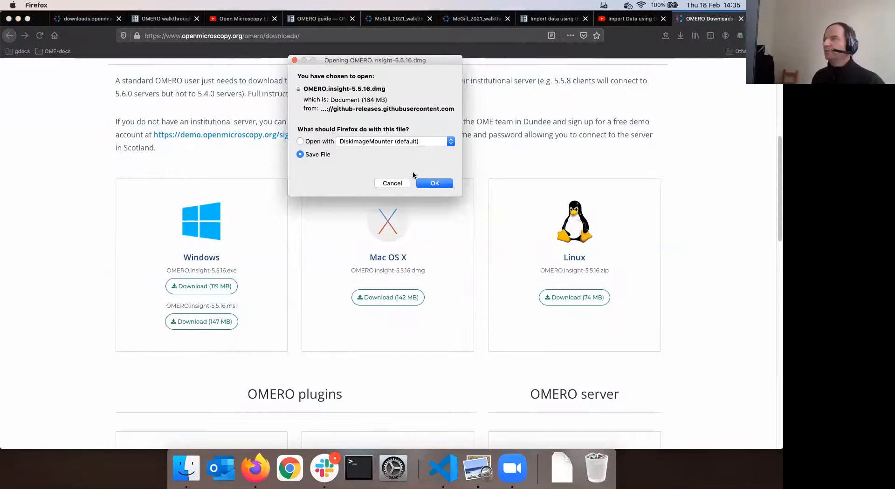
click(434, 183)
click(680, 36)
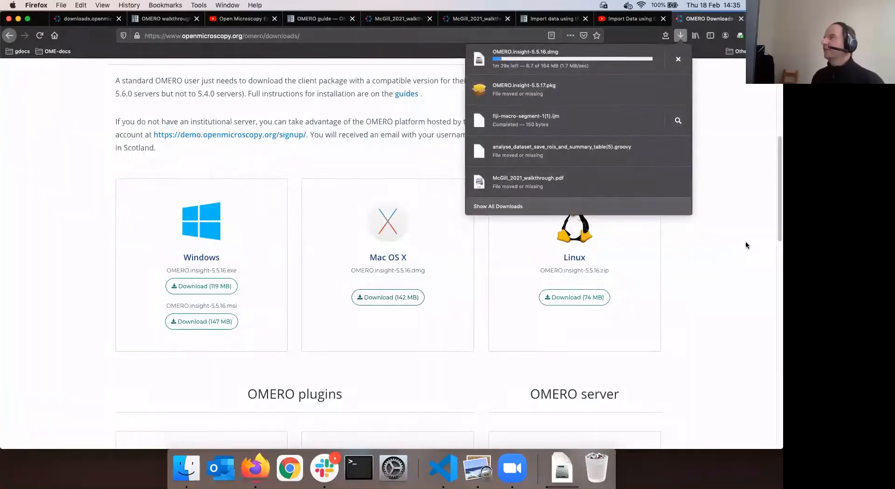
click(735, 242)
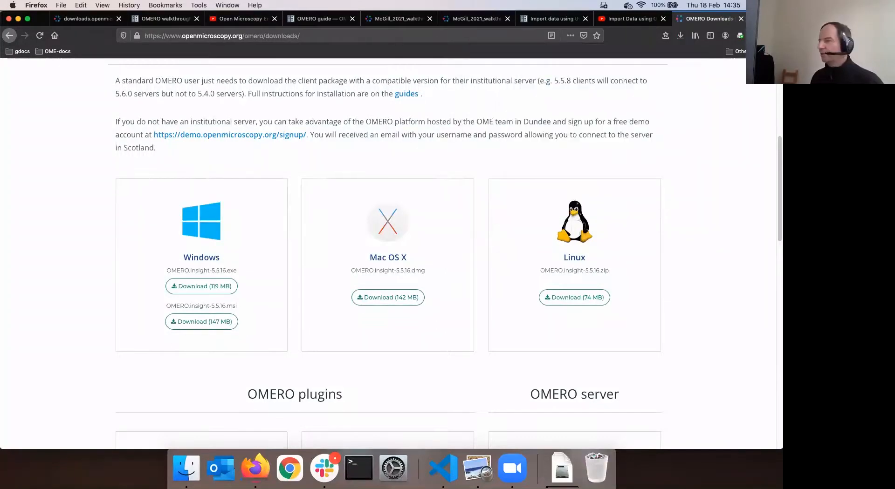
click(561, 469)
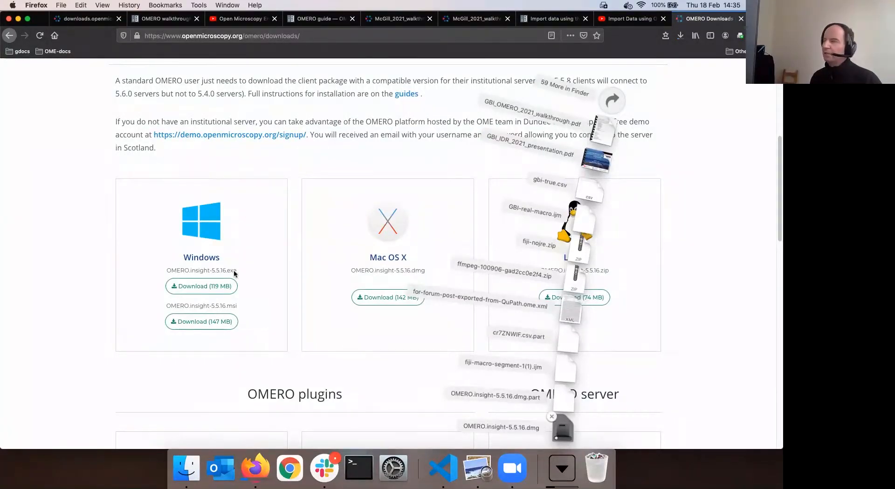
Return to the OMERO import guide's Mac installation instructions beside the Finder windows
click(187, 472)
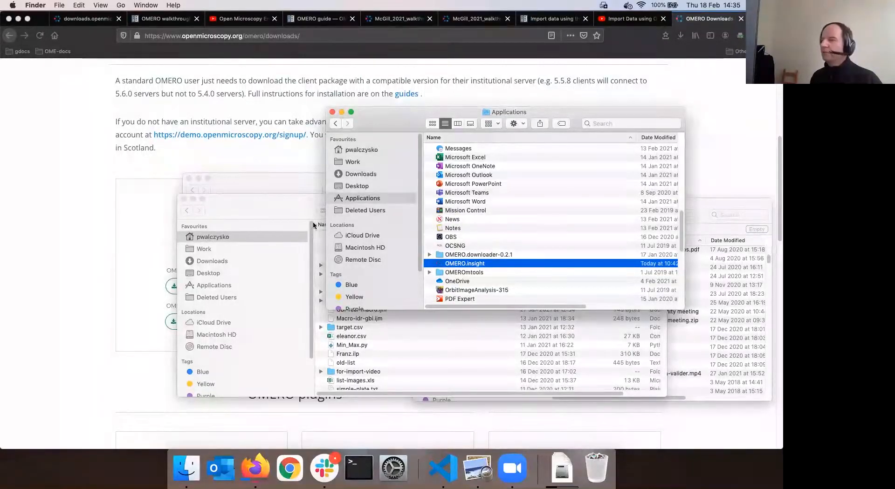
click(553, 19)
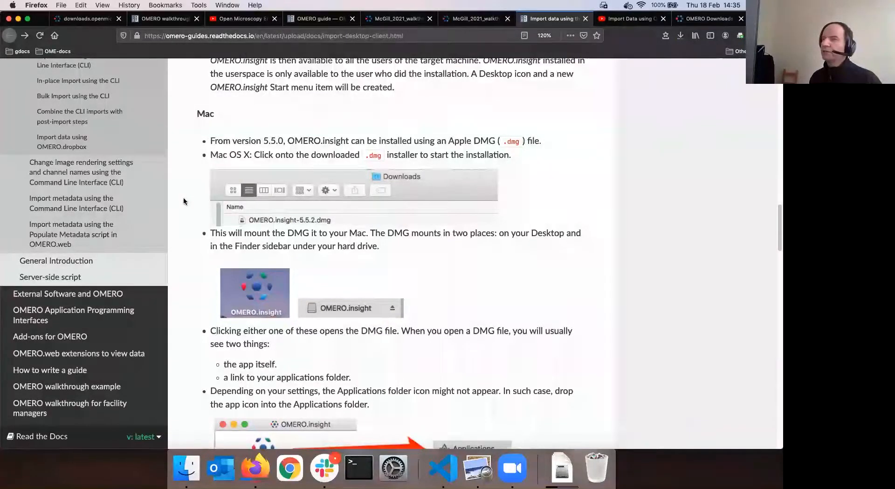
scroll(183, 198, down, 5)
key(super+Tab)
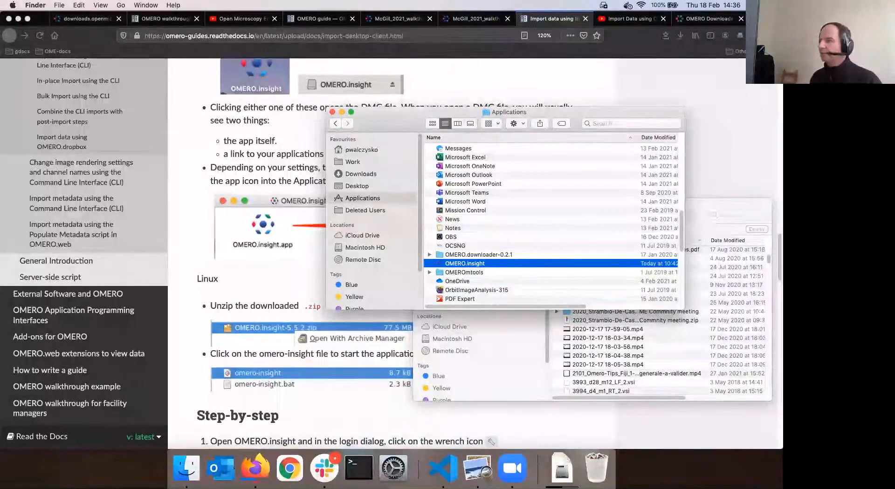
click(244, 469)
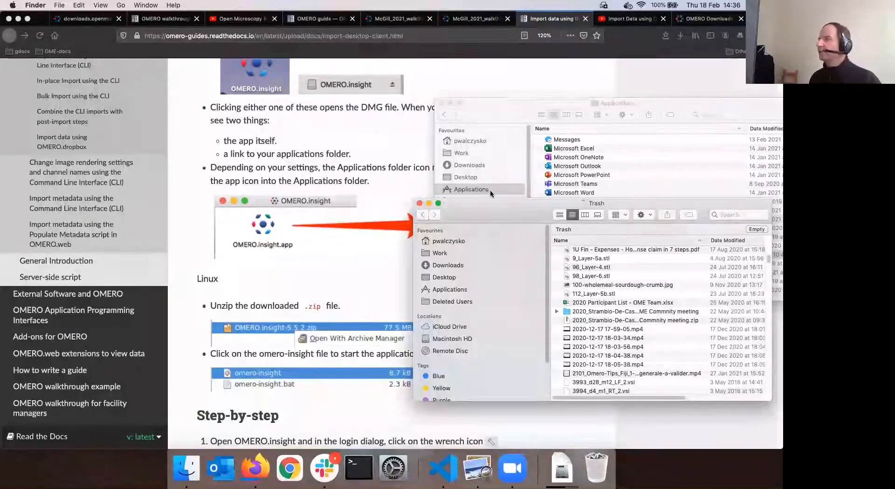
Launch the already-installed OMERO.insight from the Applications folder to see its login window
click(489, 189)
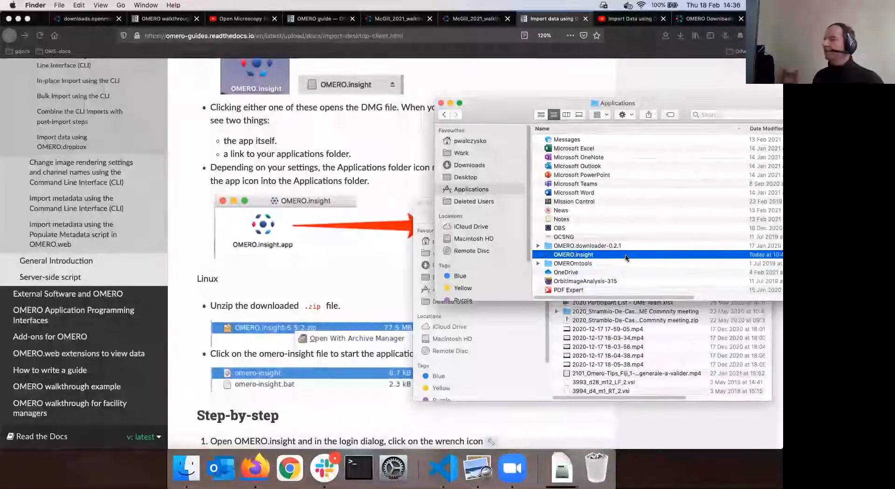
double_click(626, 258)
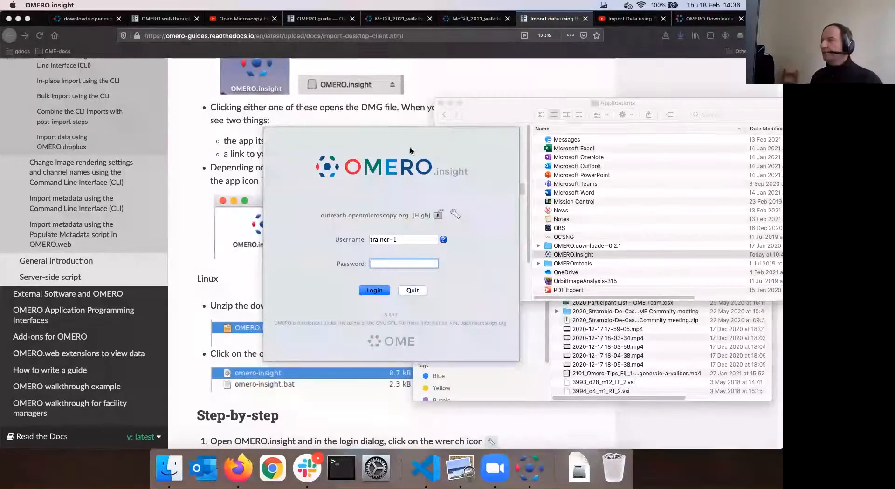
Quit the old client, then install OMERO.insight-5.5.16.dmg by dragging the app onto Applications
click(412, 291)
click(540, 254)
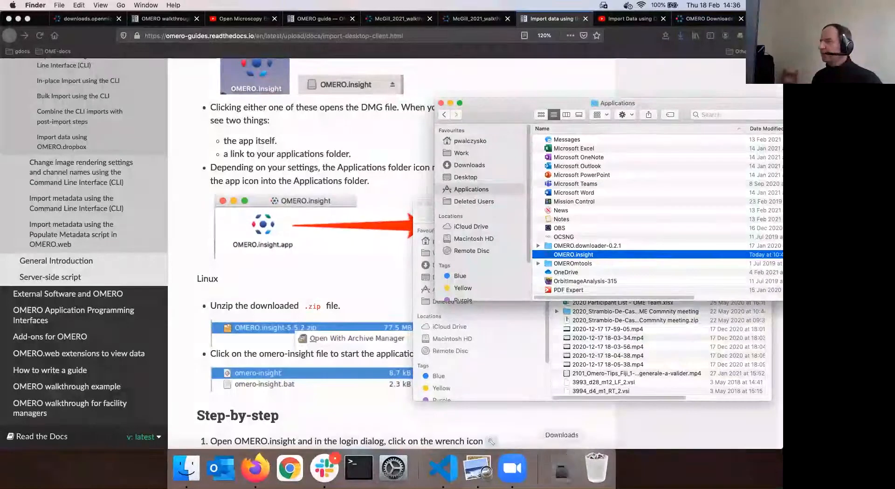
click(562, 466)
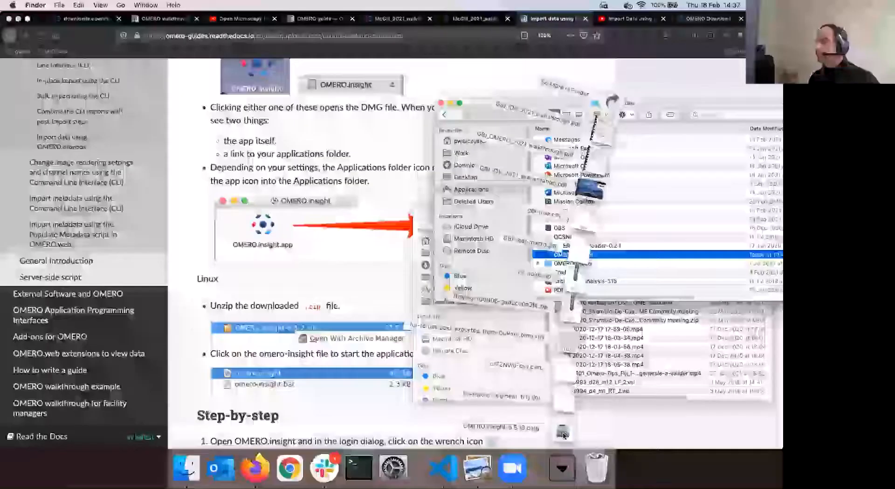
click(563, 432)
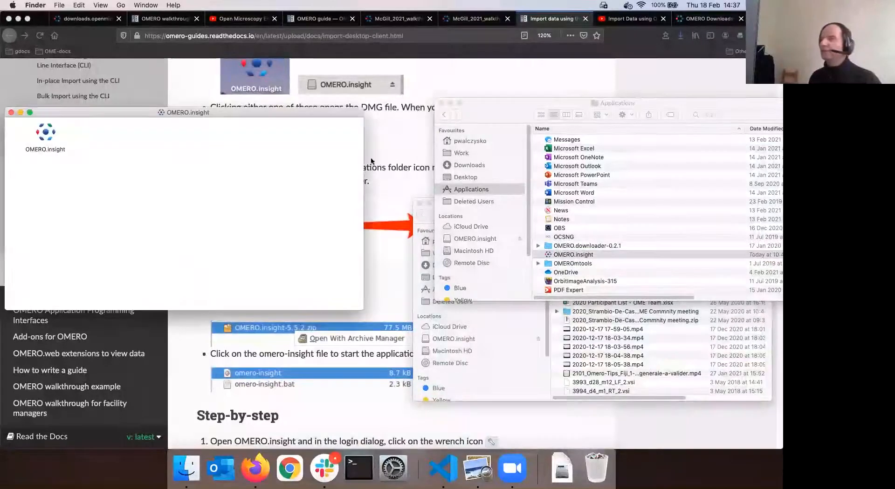
click(46, 136)
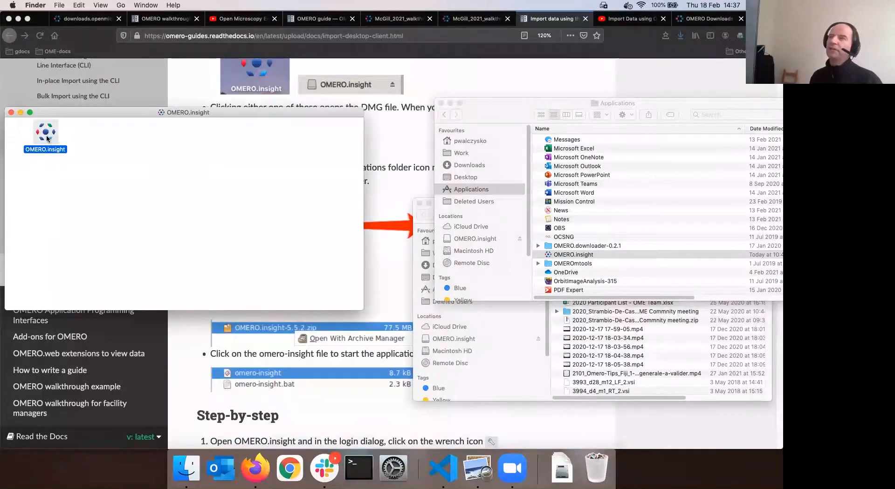
mouse_move(46, 135)
mouse_down()
mouse_move(125, 140)
mouse_move(455, 212)
mouse_move(437, 190)
mouse_move(63, 155)
mouse_move(53, 141)
mouse_up()
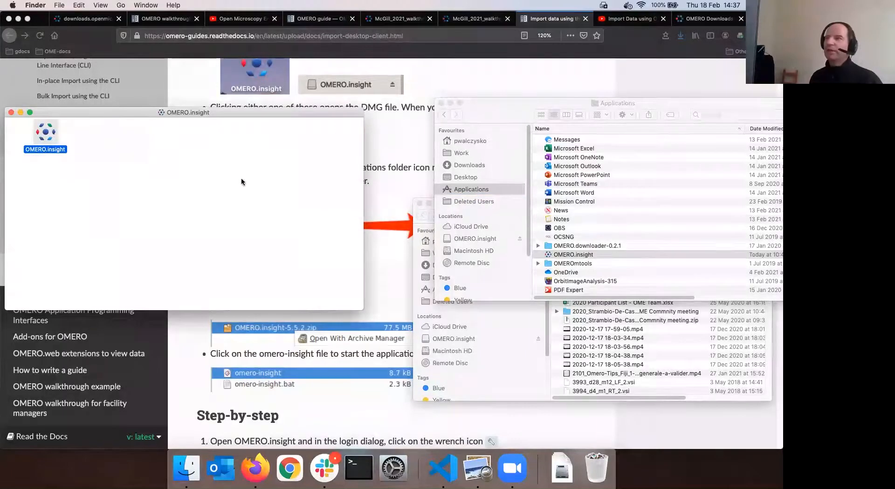
click(11, 112)
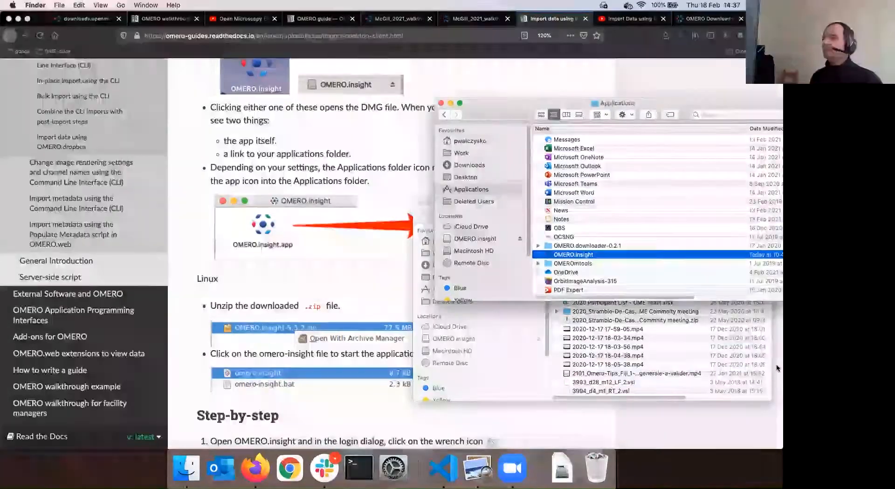
Launch the newly installed OMERO.insight 5.5.16 from Applications to reach its login dialog
double_click(600, 256)
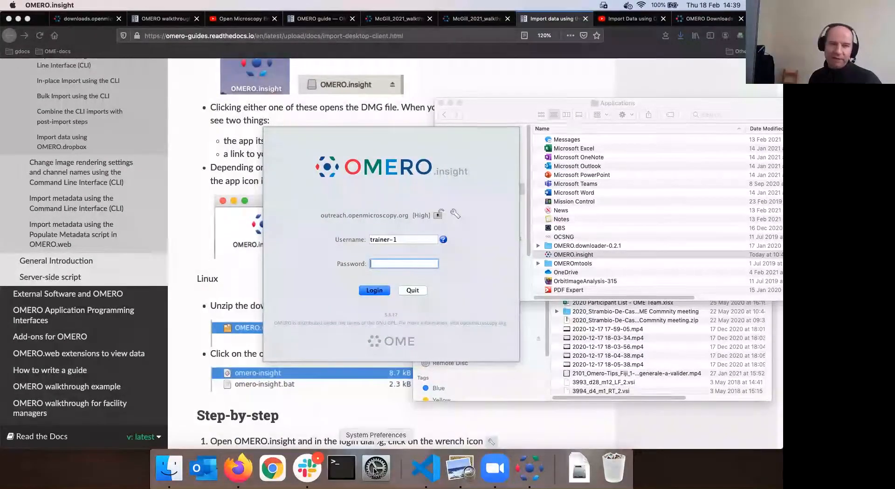
click(15, 7)
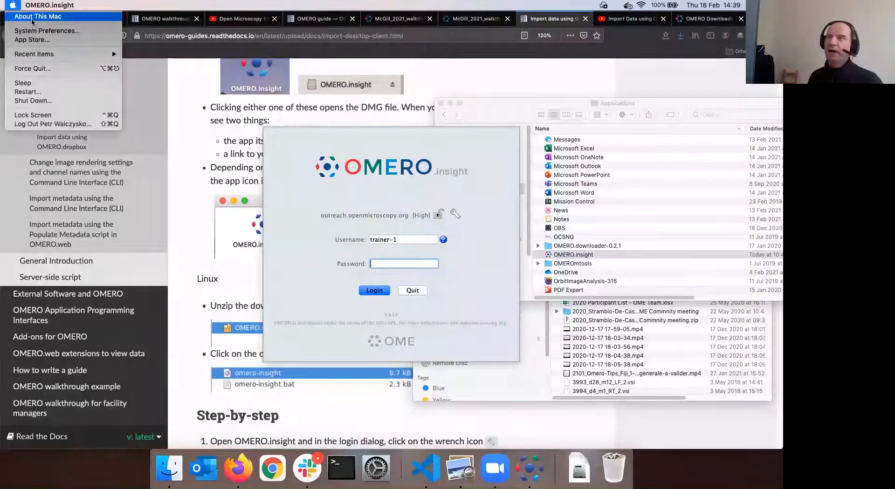
click(48, 32)
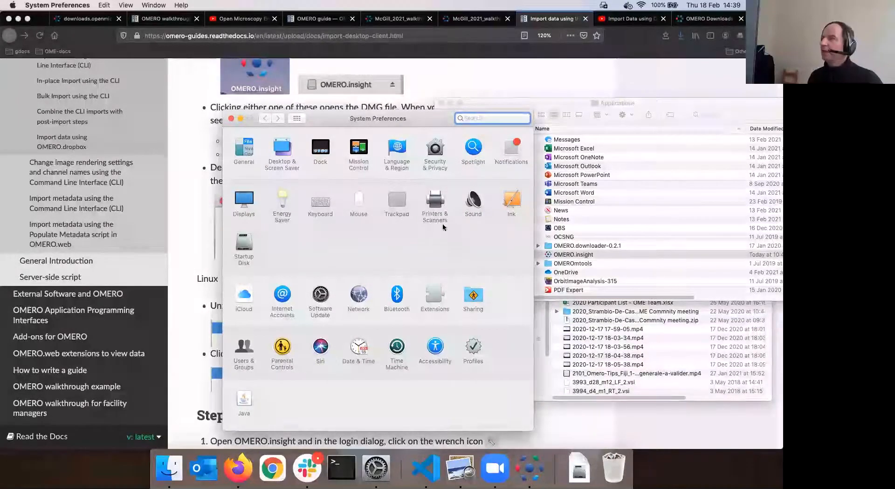
click(447, 151)
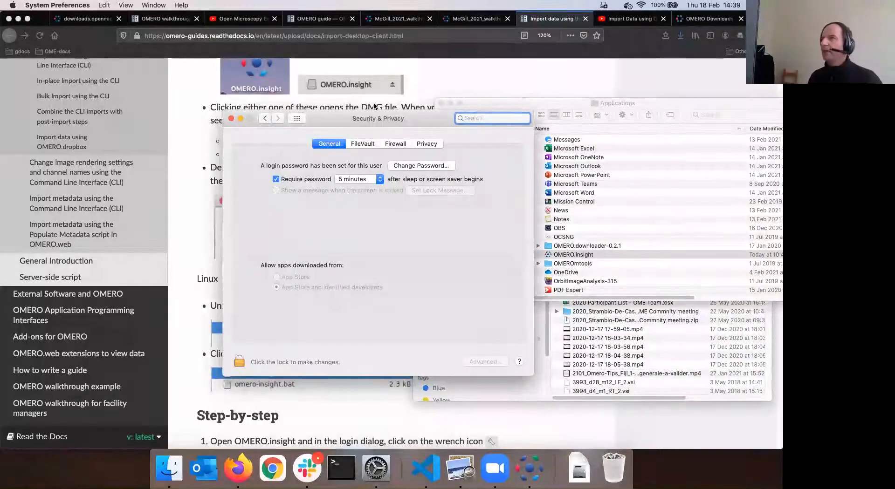
drag(354, 118, 317, 90)
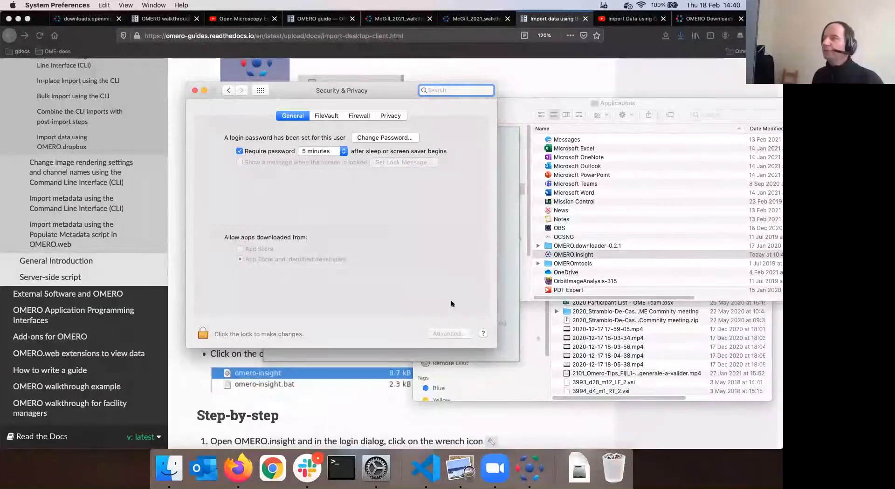
drag(277, 103, 314, 92)
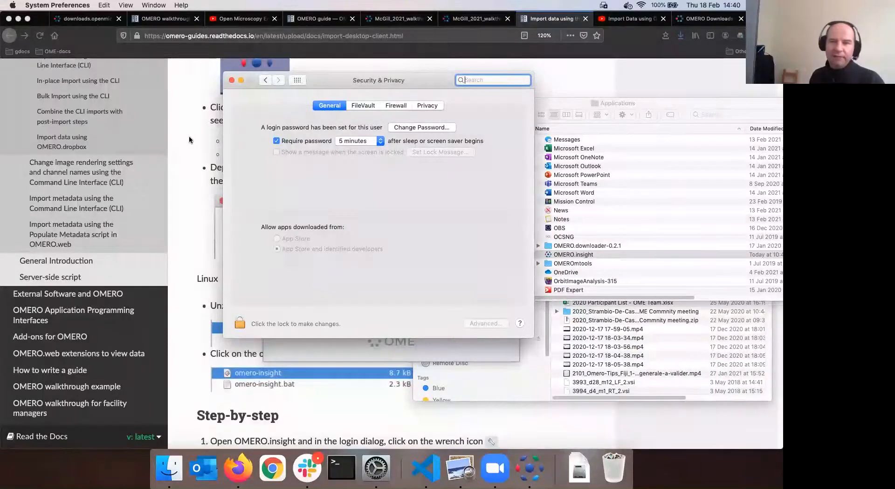
click(232, 82)
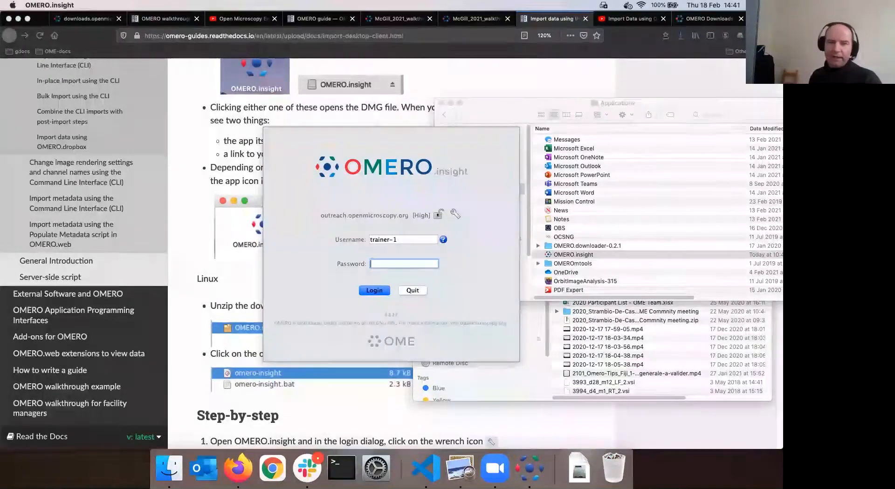
Open the Servers dialog listing localhost, idr, workshop, demo and outreach.openmicroscopy.org
click(453, 213)
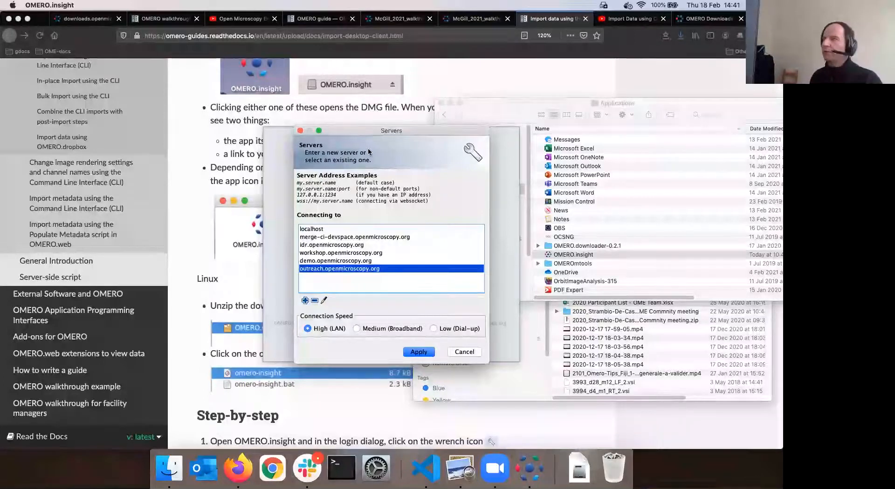
Remove every saved server address, including merge-ci-devspace and idr, from the Servers list
drag(372, 128, 388, 120)
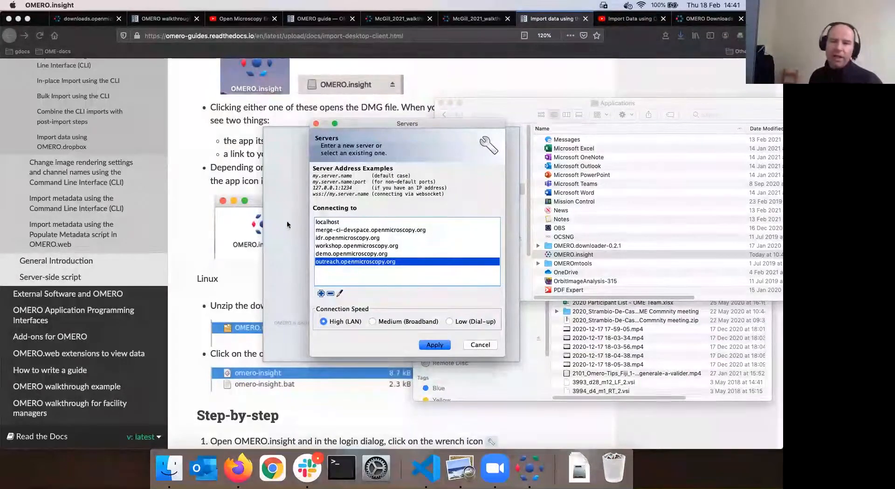
click(339, 223)
click(365, 231)
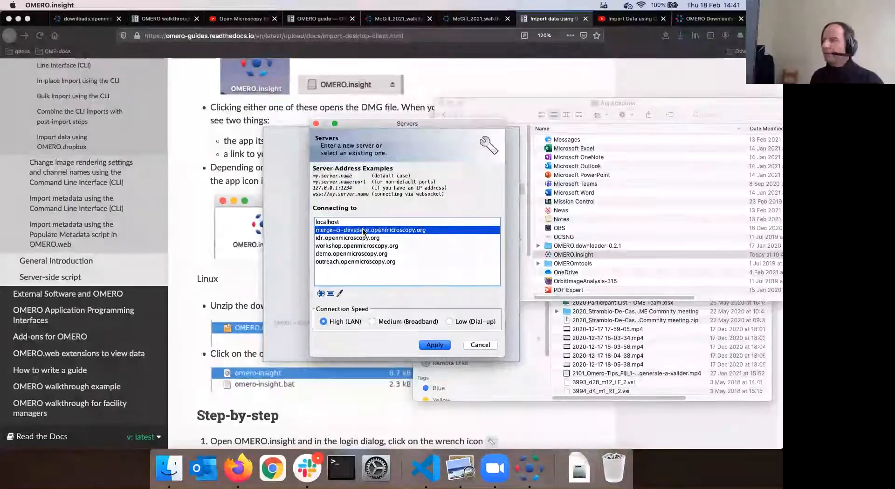
click(330, 294)
double_click(330, 293)
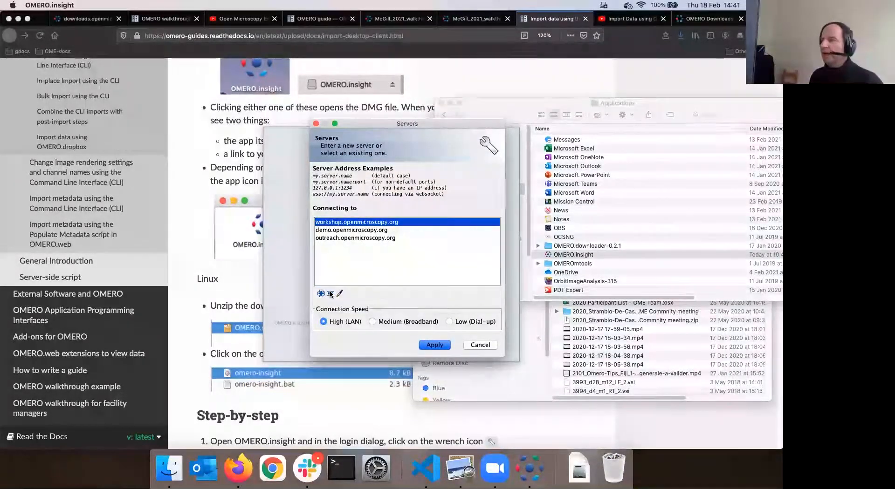
click(331, 293)
click(330, 294)
click(330, 294)
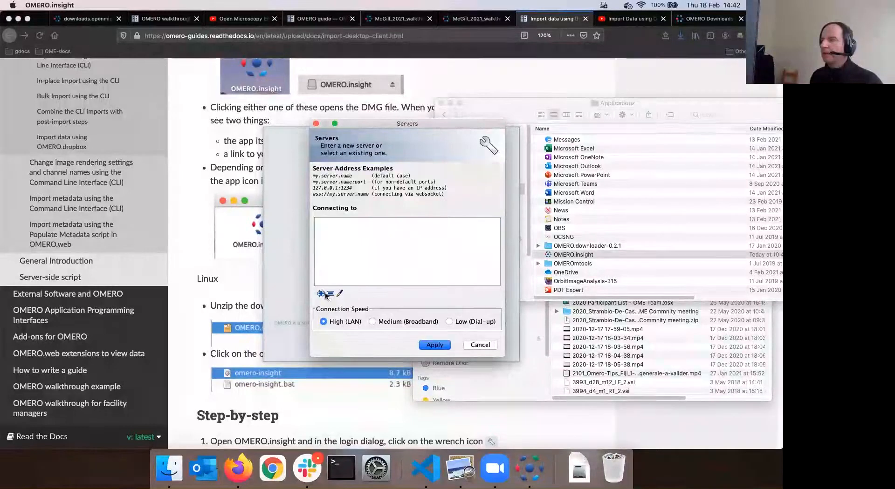
Add localhost as the only server entry and reposition the Servers dialog
click(321, 294)
text(lo)
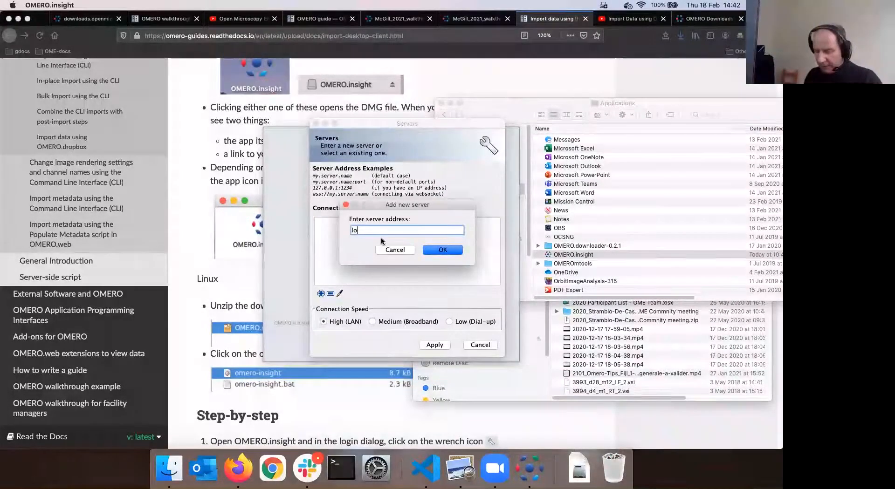
text(calhost)
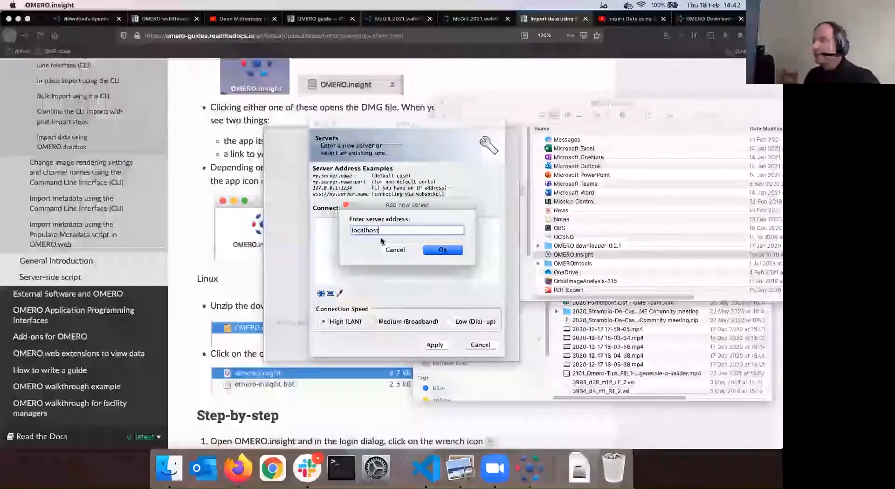
key(Return)
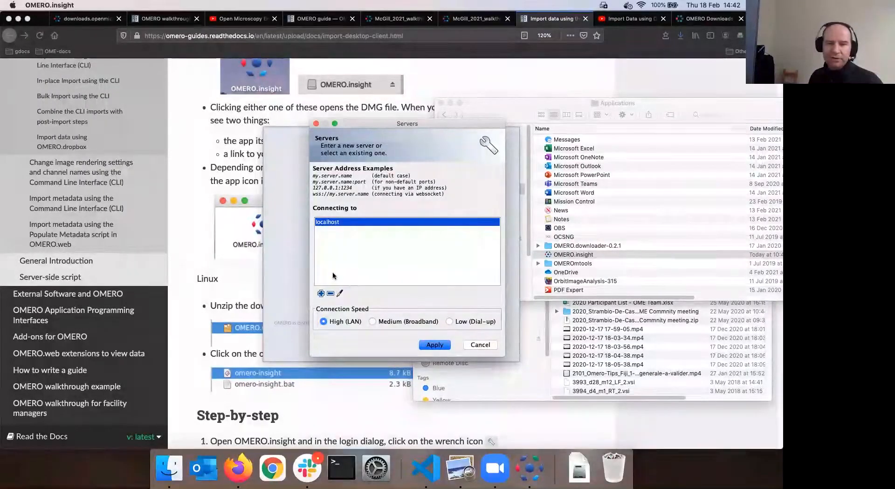
drag(393, 122, 531, 236)
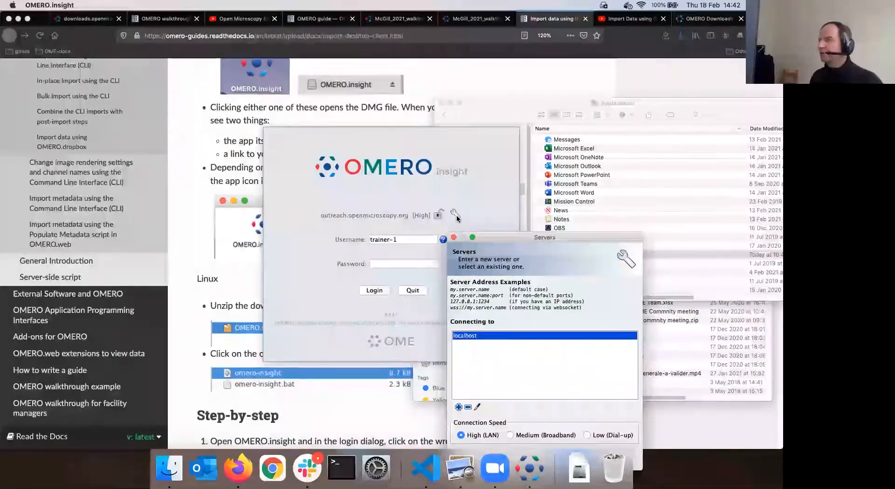
drag(486, 231, 398, 168)
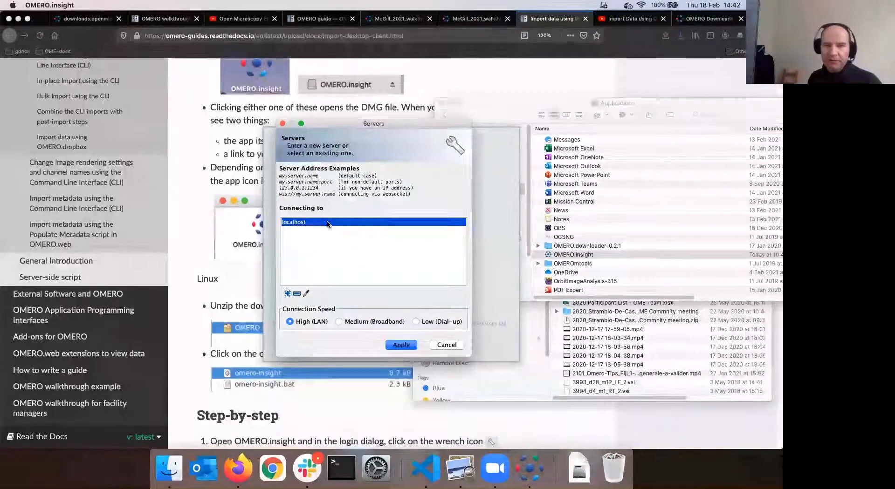
Add outreach.openmicroscopy.org below localhost in the Servers list
click(287, 293)
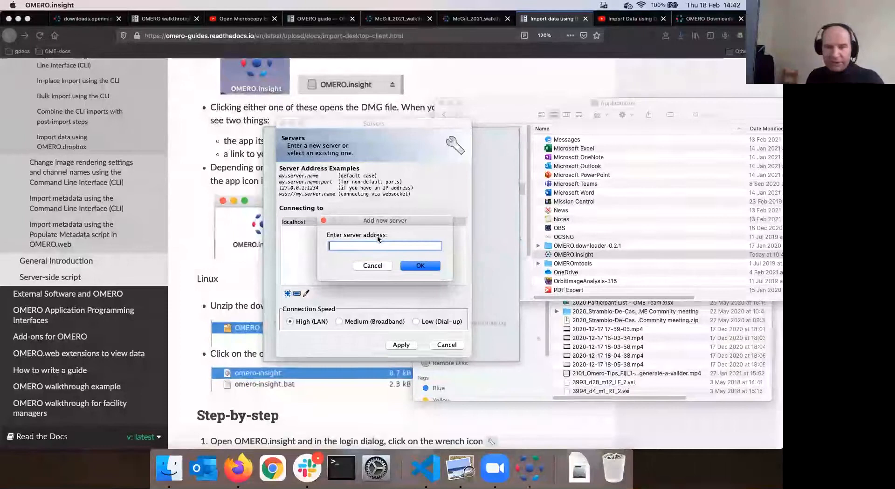
text(outreach)
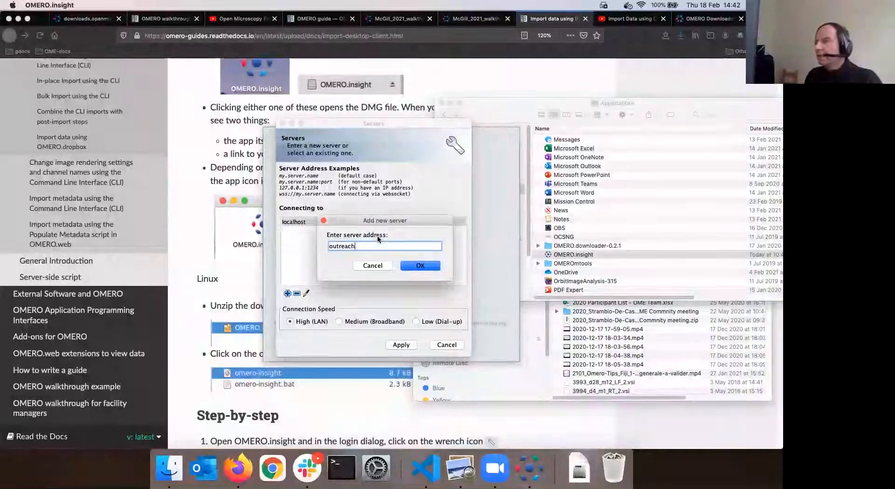
text(.openmic)
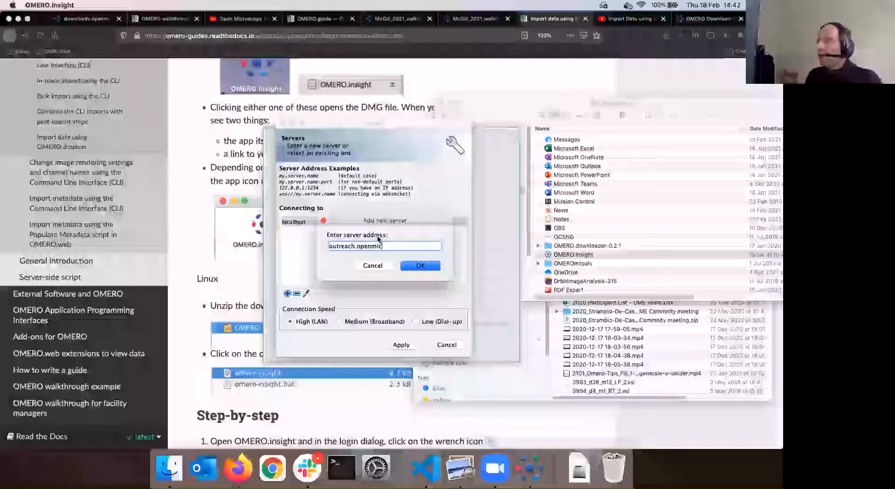
text(roscopy.org)
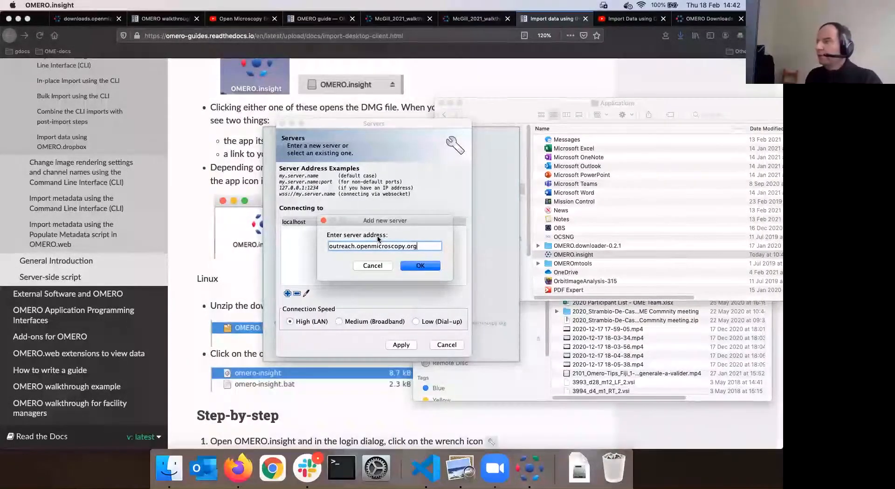
click(421, 265)
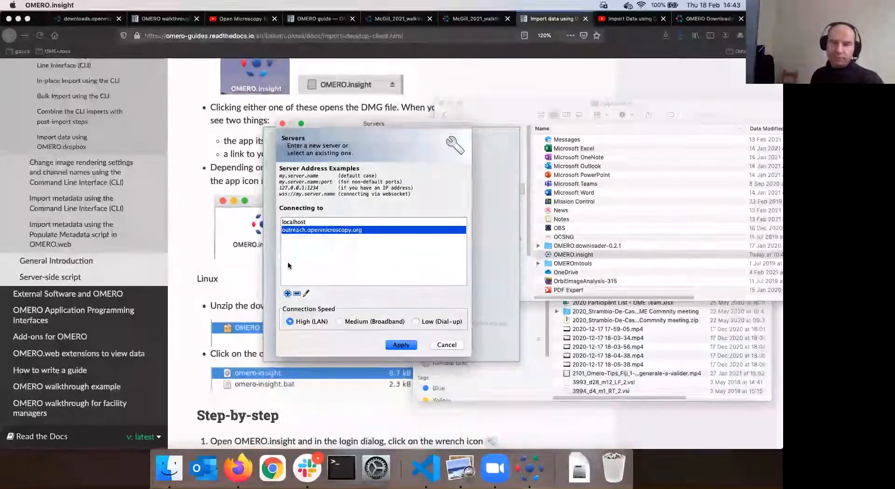
Apply outreach.openmicroscopy.org as the server and enter the account password in the login window
click(403, 347)
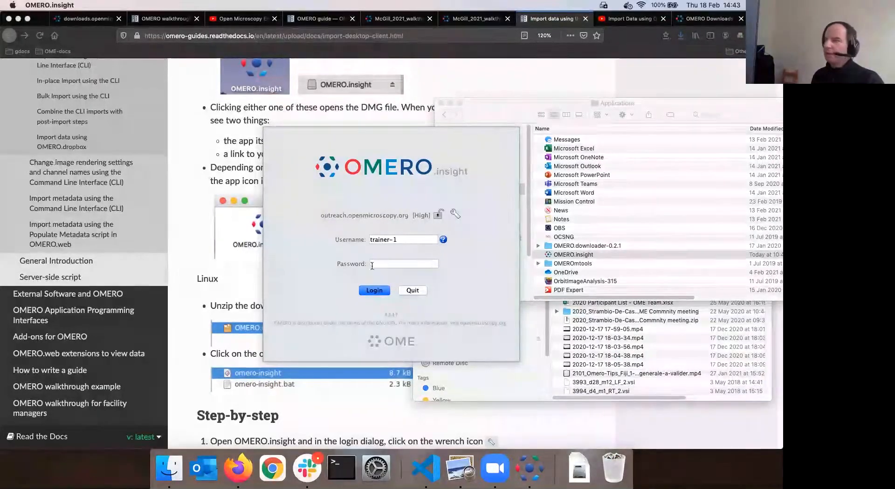
key(Tab)
text(•••)
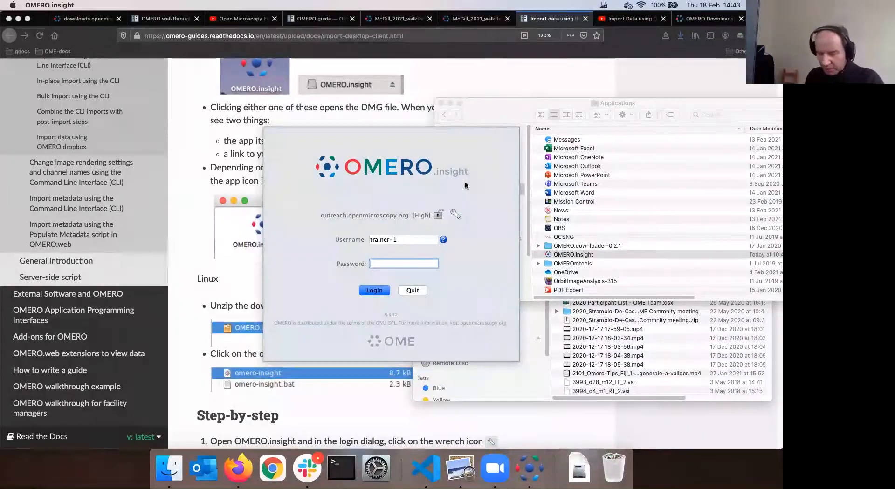
text(••)
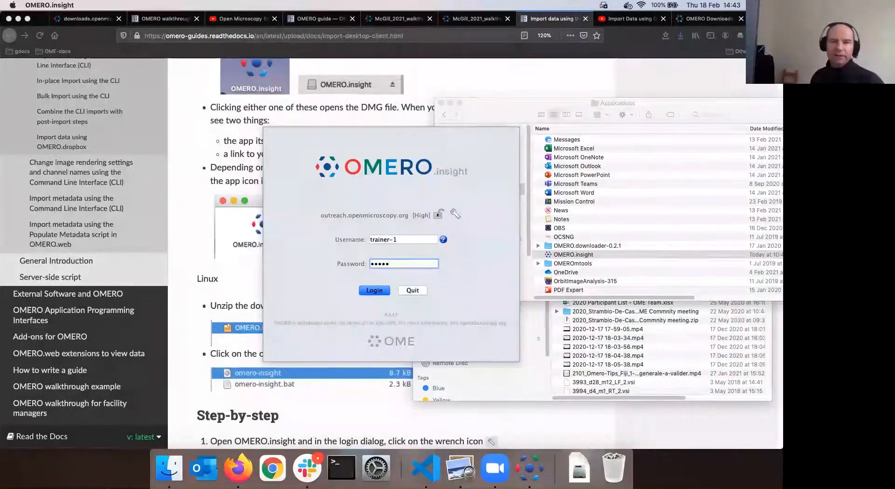
Log in to outreach.openmicroscopy.org and position the main window showing Lab1's projects and datasets
click(374, 291)
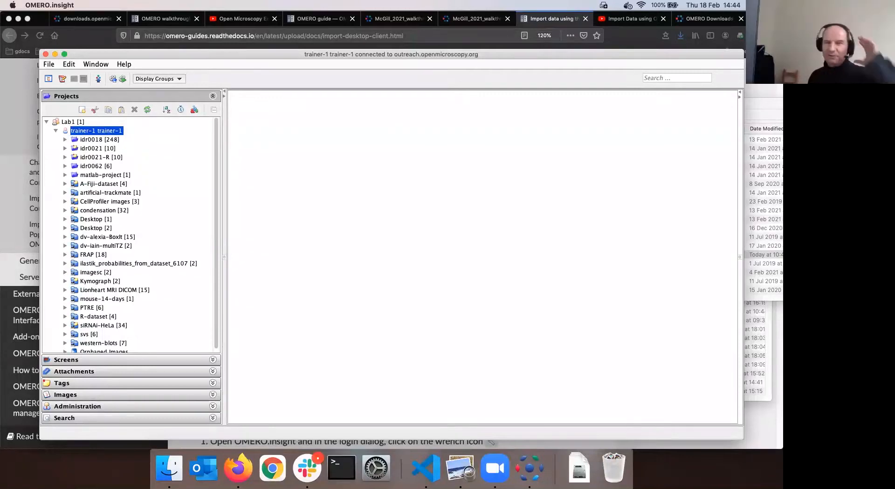
drag(389, 55, 421, 33)
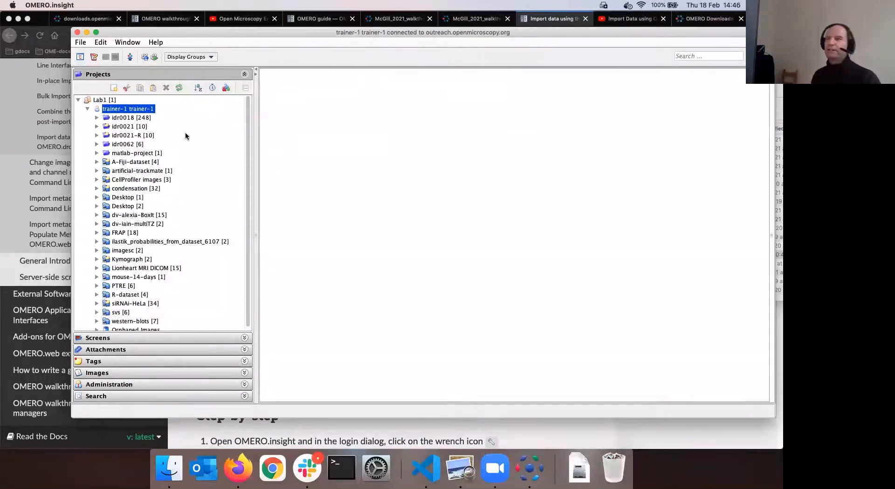
drag(369, 33, 333, 34)
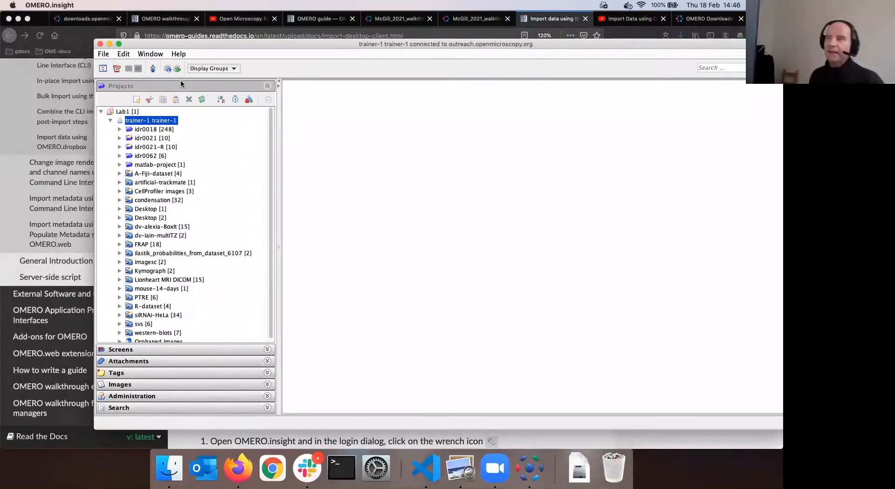
drag(266, 41, 262, 38)
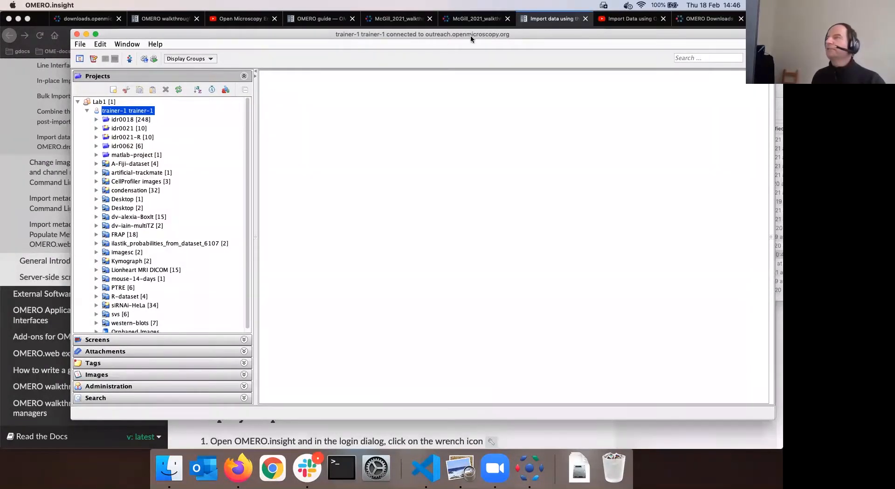
Open the Import Data window and browse from the home folder into Edinburgh2020
click(129, 59)
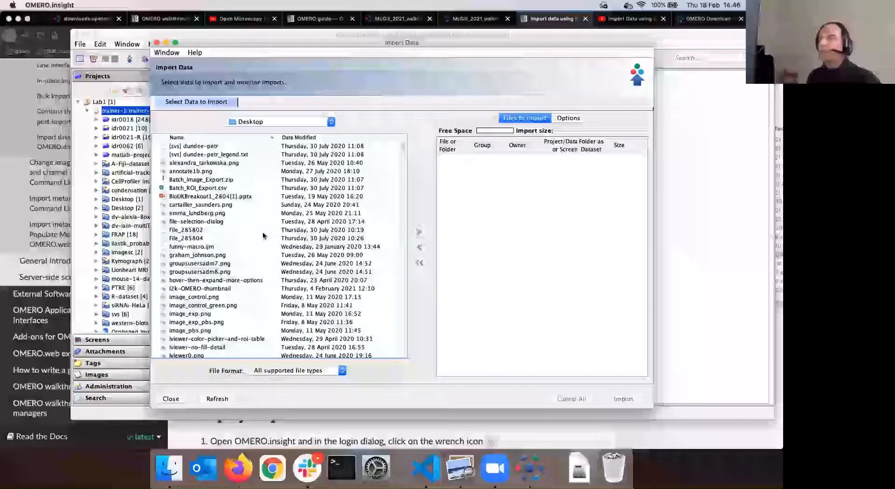
click(331, 122)
click(295, 134)
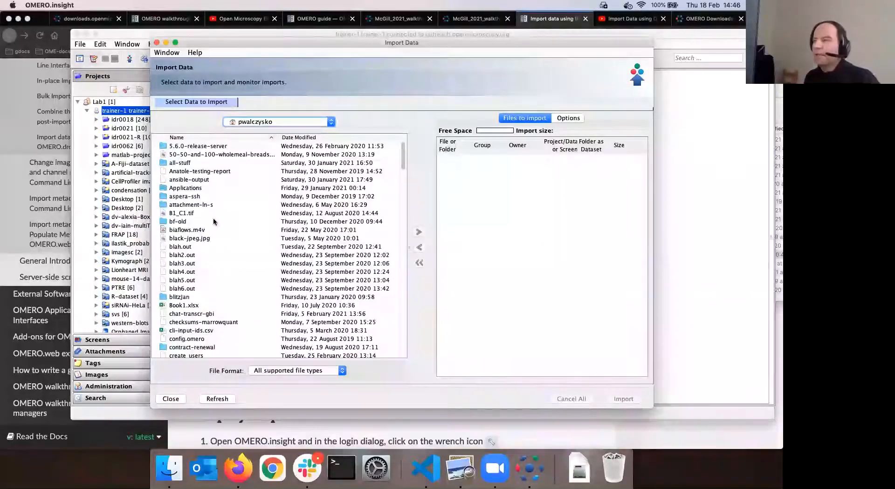
scroll(213, 218, down, 1)
scroll(213, 221, down, 6)
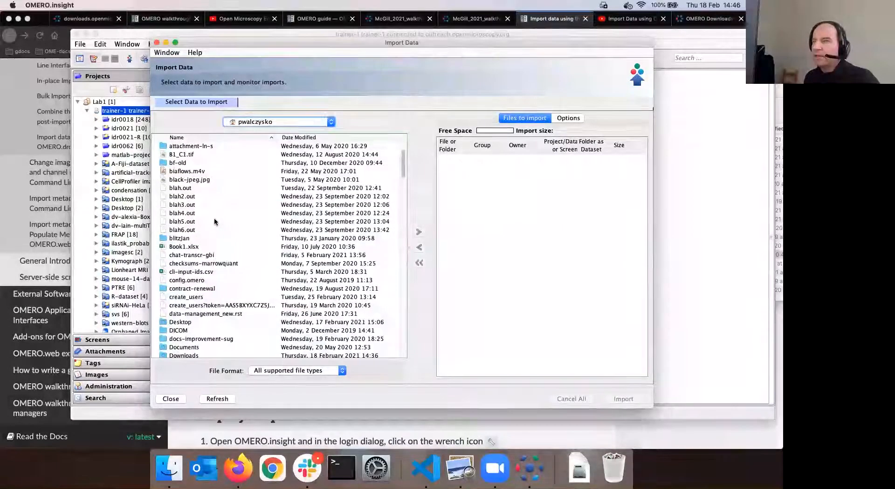
scroll(214, 218, down, 14)
scroll(214, 221, down, 3)
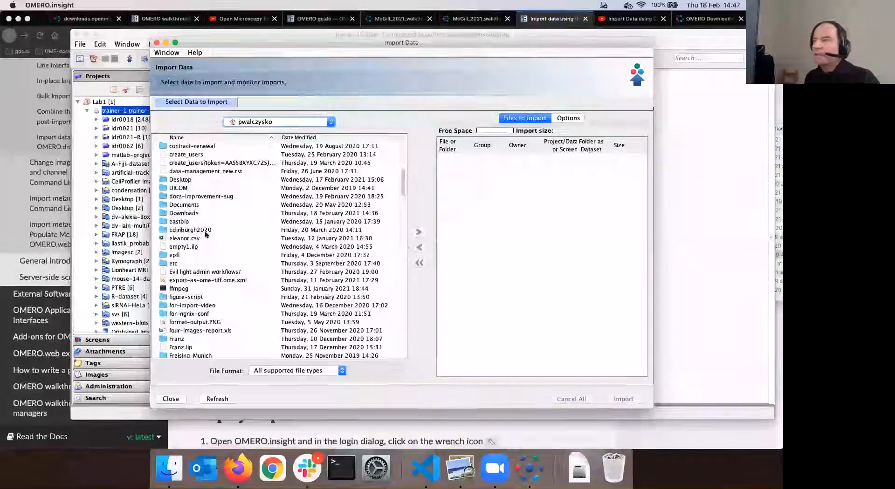
double_click(203, 228)
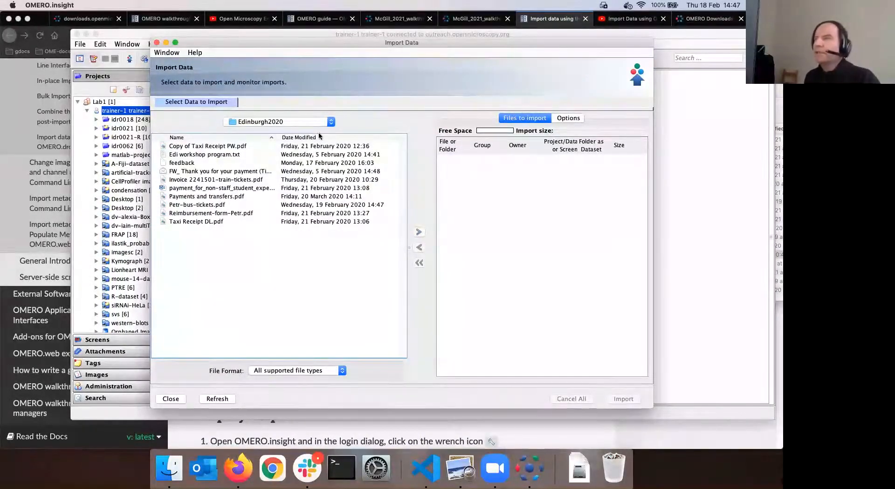
Go back to the home folder and open the Desktop folder
click(293, 122)
click(287, 132)
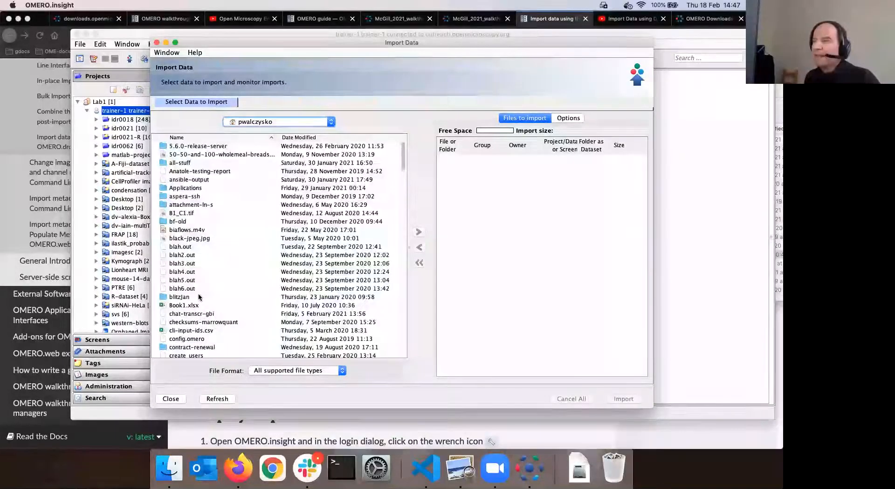
scroll(198, 296, down, 10)
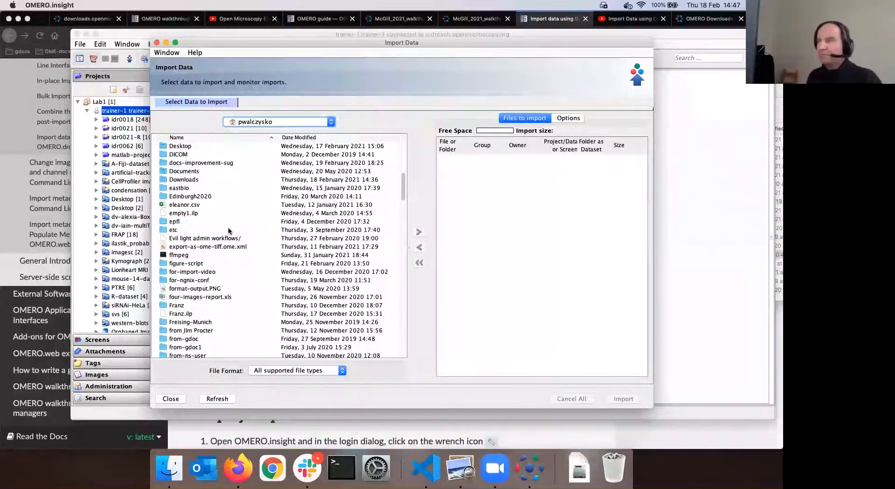
scroll(229, 224, up, 1)
scroll(228, 231, up, 10)
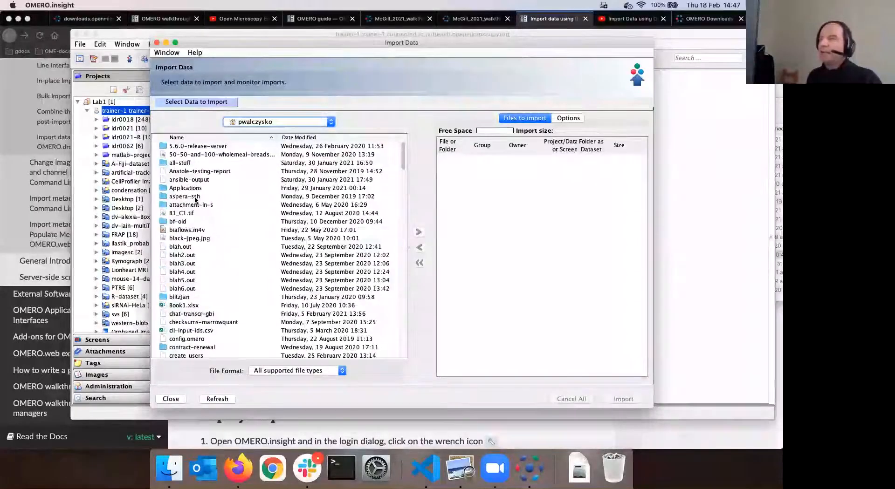
scroll(194, 202, down, 6)
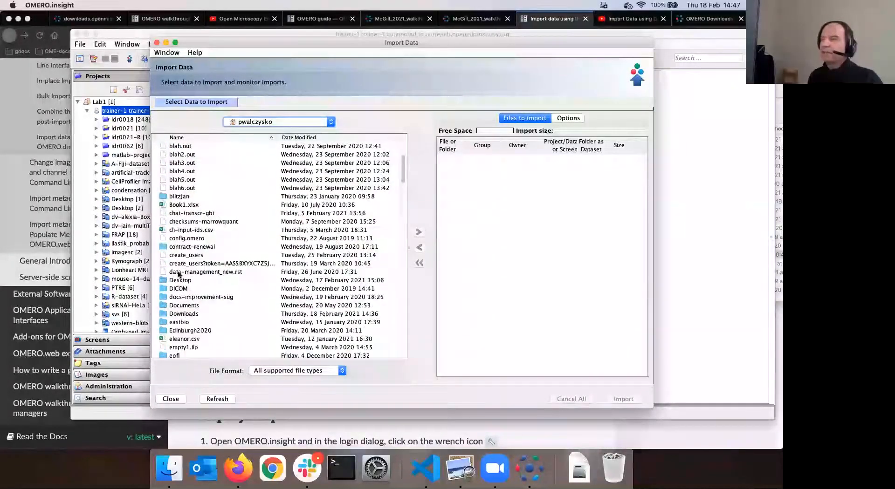
scroll(185, 266, down, 1)
click(182, 265)
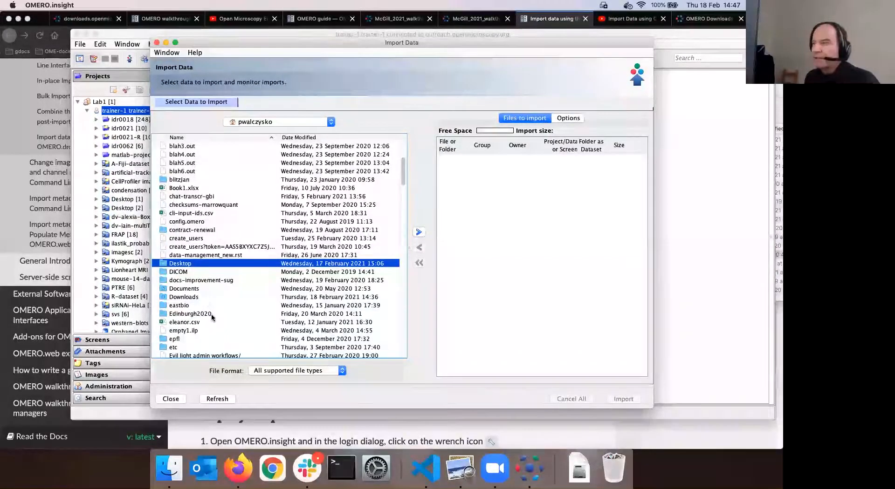
key(Return)
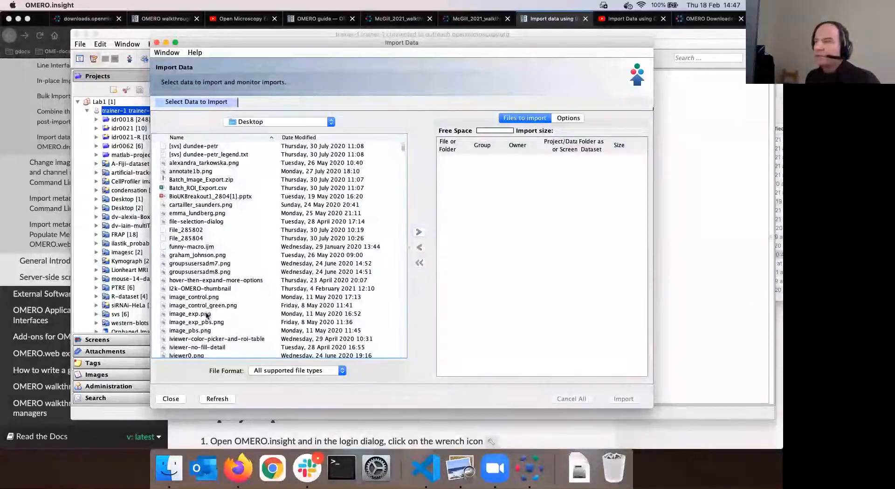
scroll(207, 314, down, 3)
Select lviewer0c .png and lviewer1b.png and bring up the Import Location dialog
click(348, 287)
super+click(326, 305)
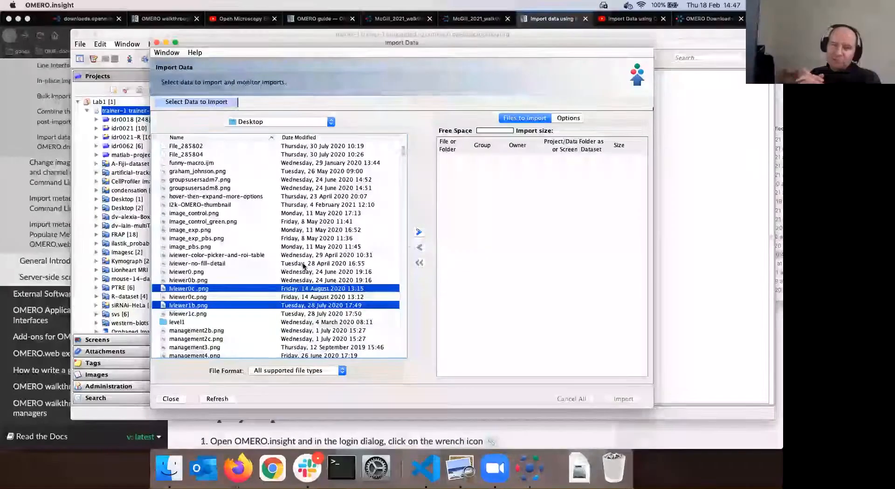
click(419, 232)
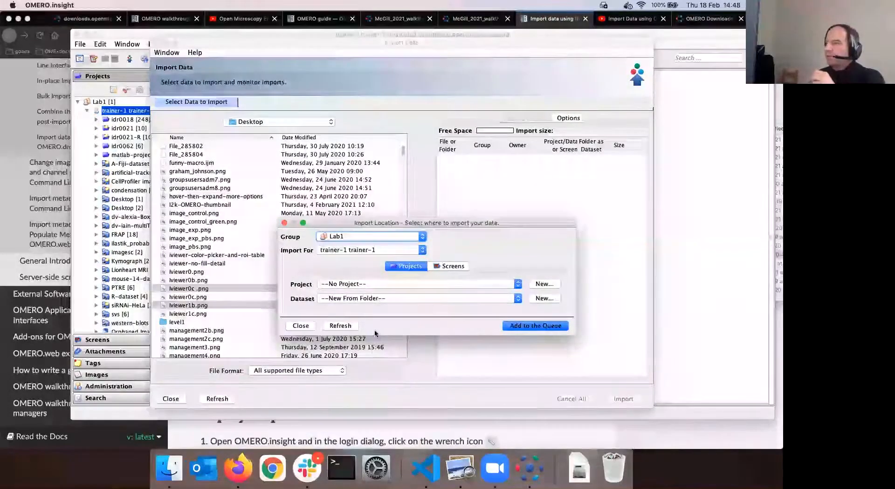
Set Project to --No Project--, keep Dataset --New From Folder--, and add both images to the queue
click(386, 284)
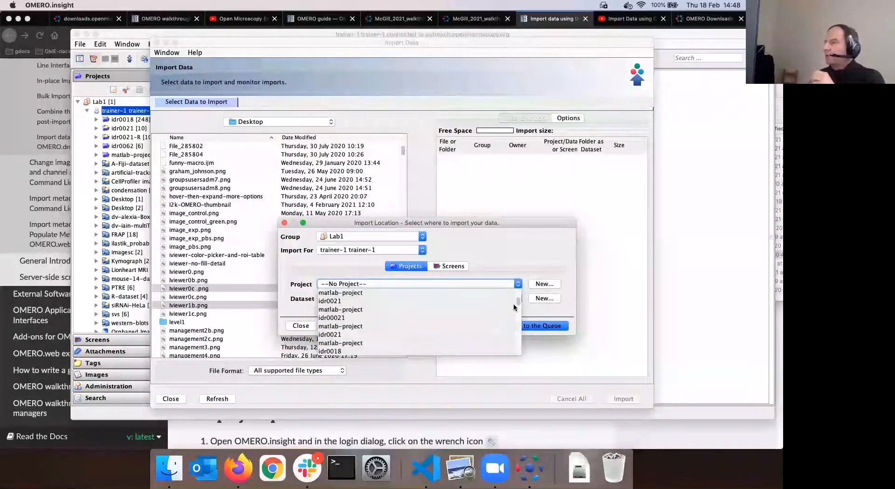
click(422, 355)
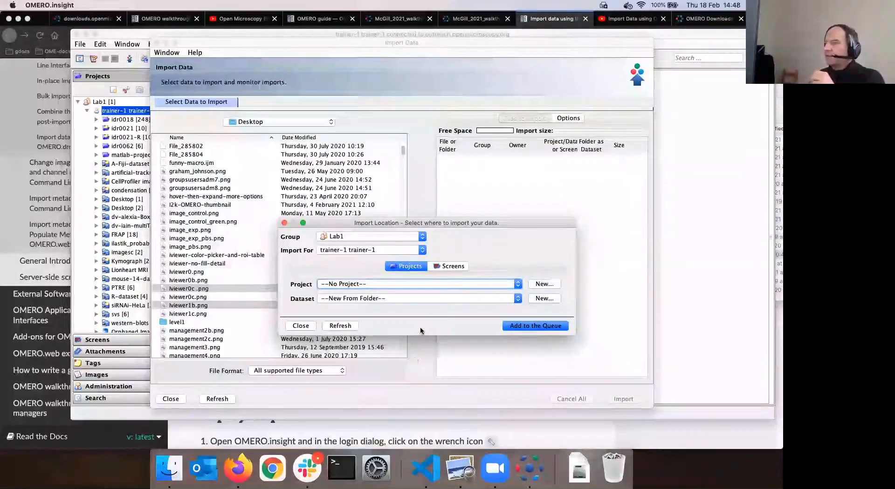
click(446, 297)
click(516, 265)
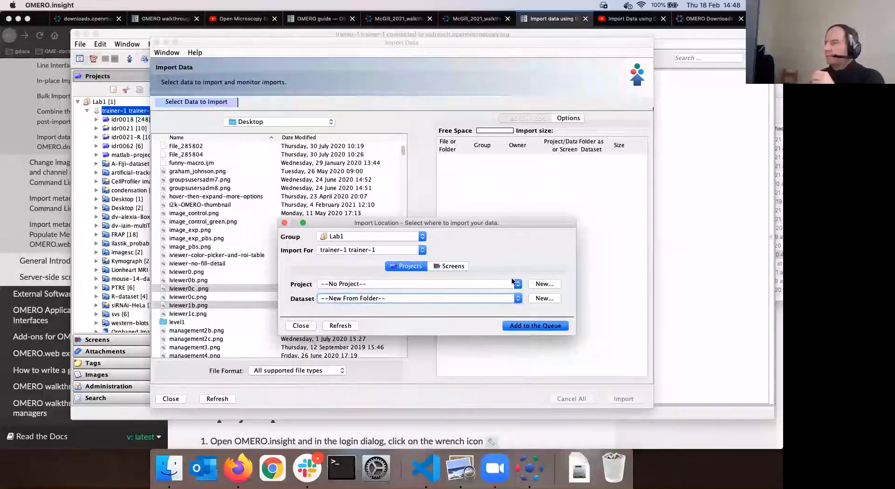
click(518, 284)
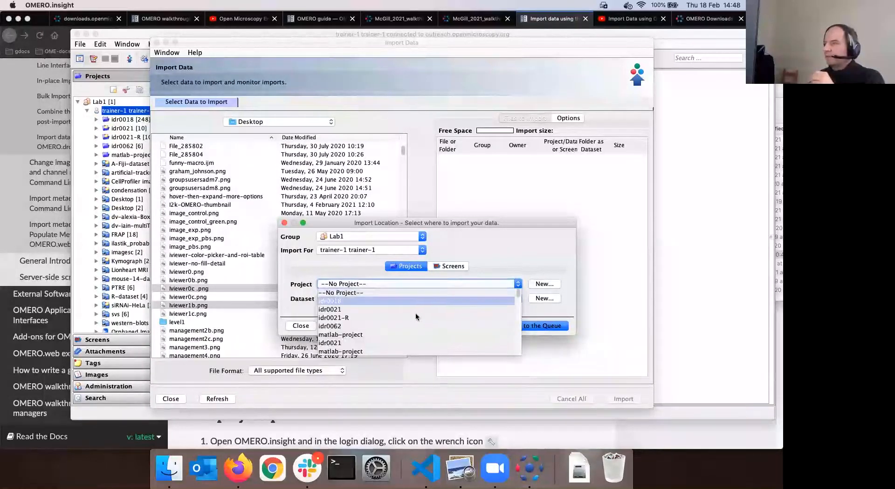
click(379, 308)
click(517, 299)
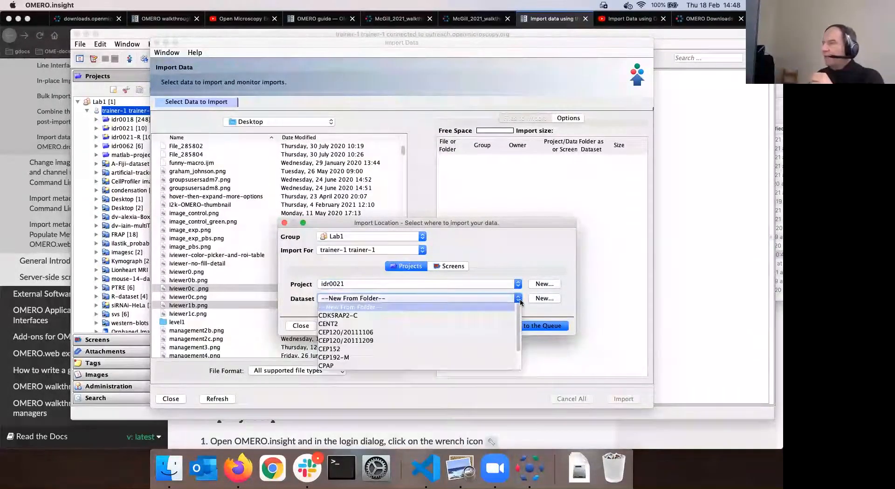
scroll(433, 333, down, 3)
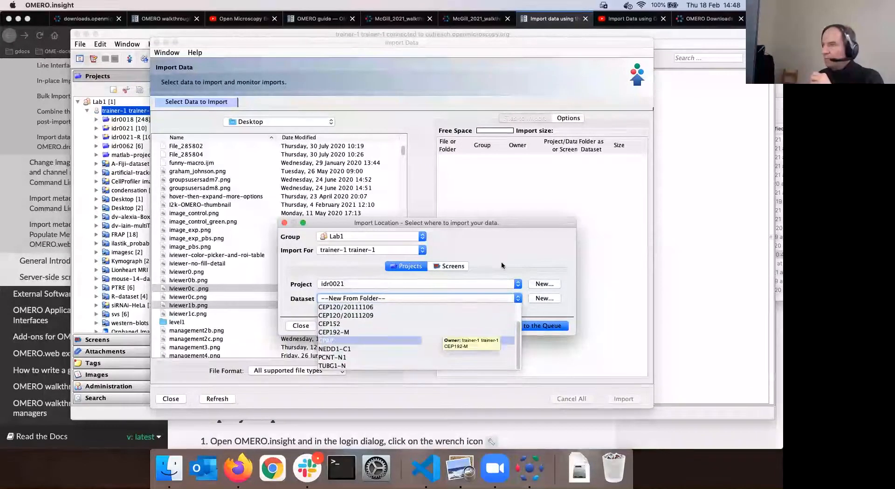
click(501, 299)
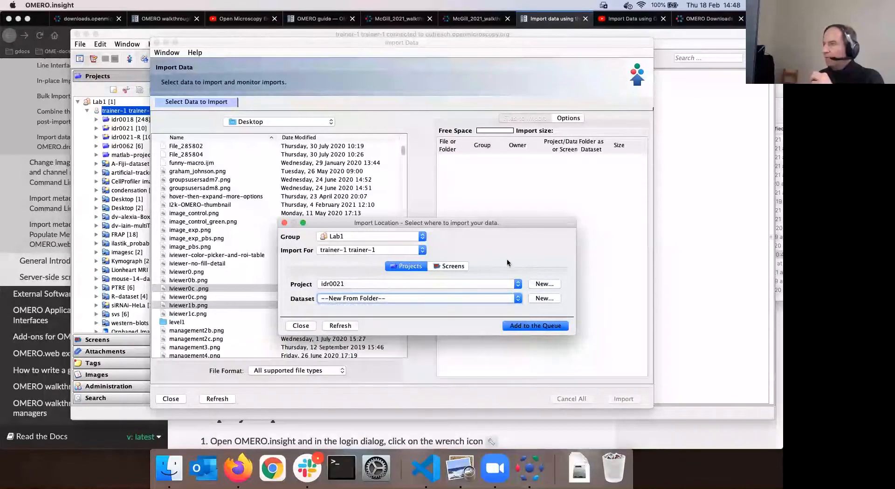
click(516, 286)
click(446, 292)
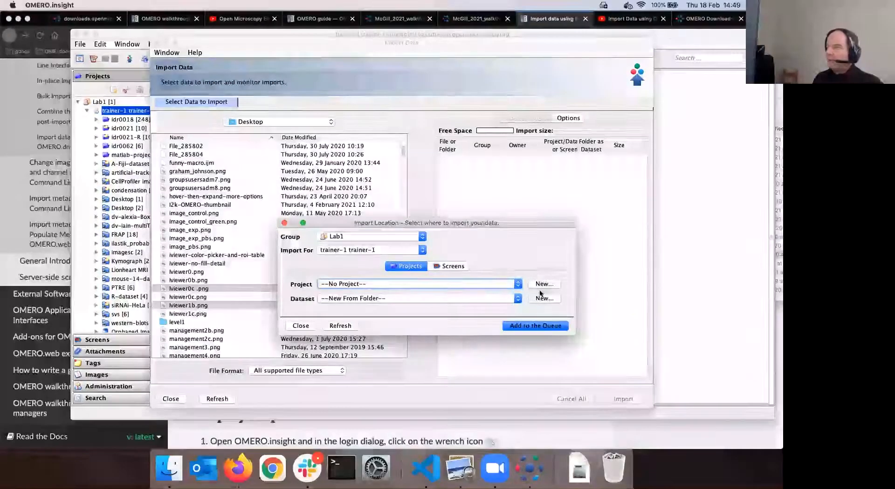
click(546, 328)
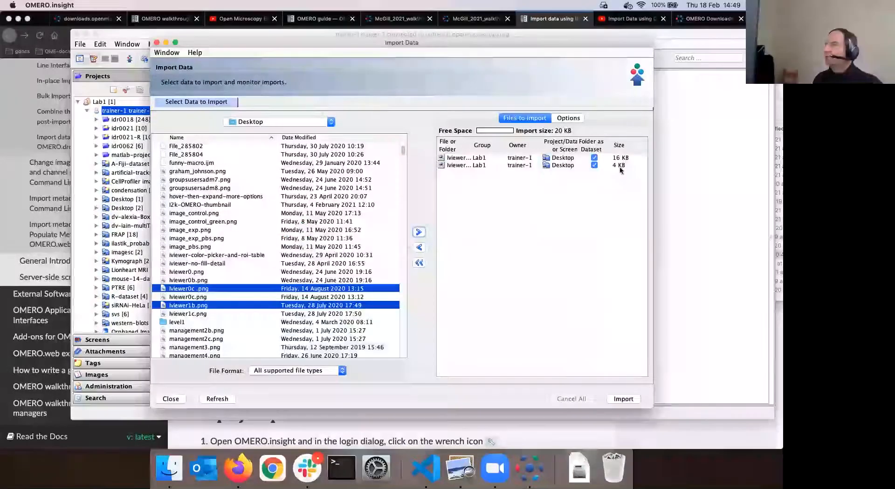
Start importing the queued lviewer0c .png and lviewer1b.png images
click(623, 400)
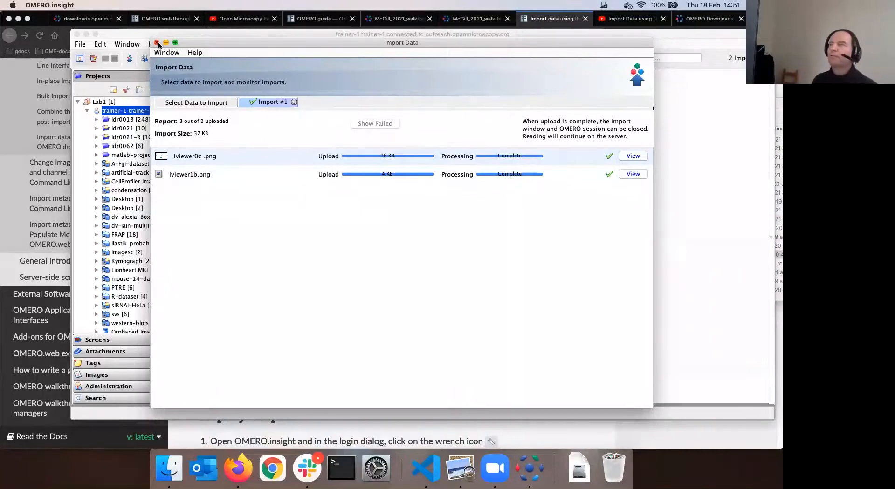
Reposition the main data browser window and press Cmd+Q to request quitting
click(79, 36)
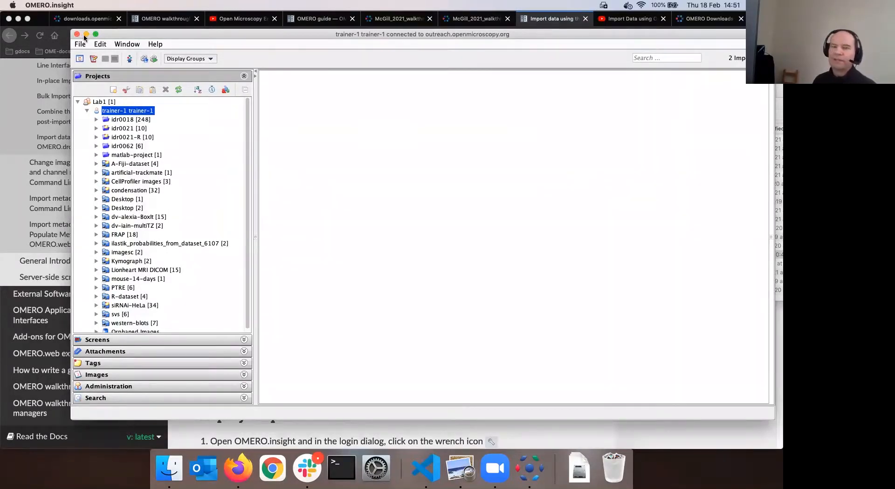
drag(314, 37, 314, 37)
drag(262, 58, 293, 44)
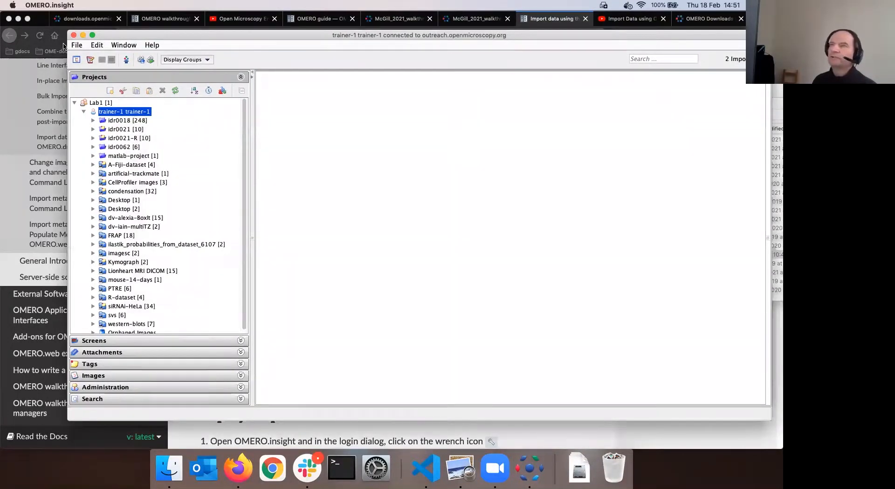
drag(87, 43, 80, 45)
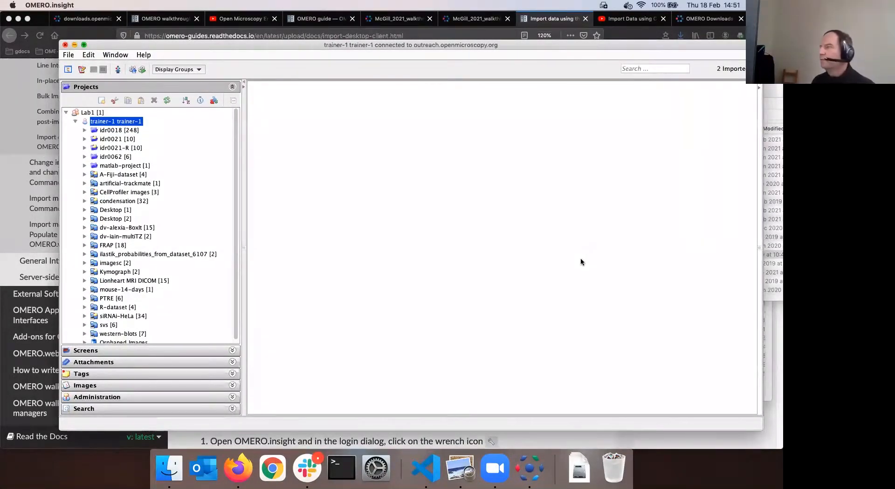
key(super+q)
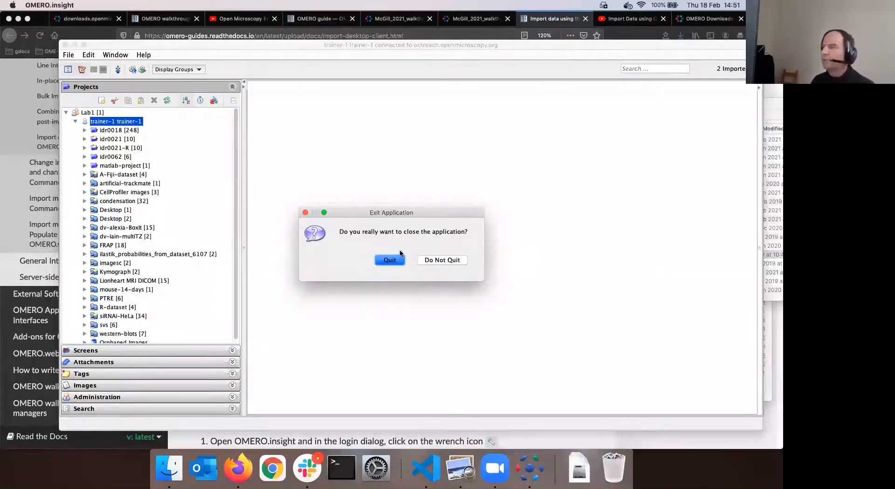
Confirm Quit, then click into the Username field of the reopened login dialog
key(Return)
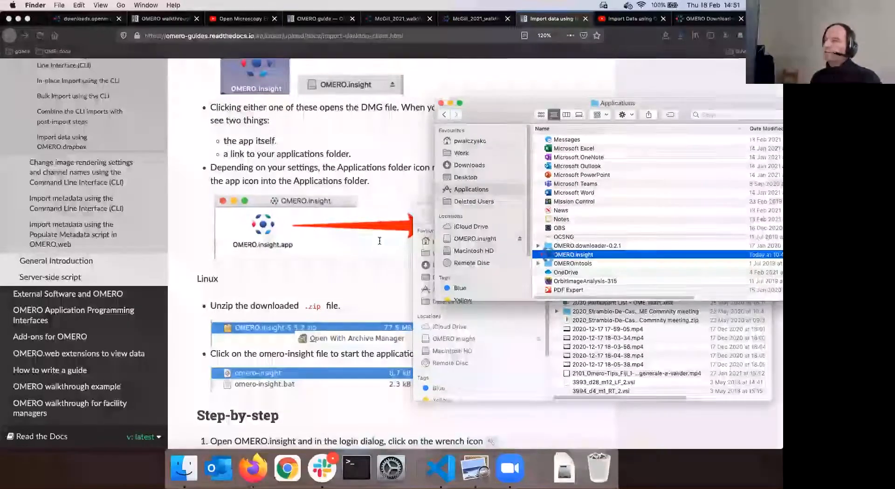
click(402, 240)
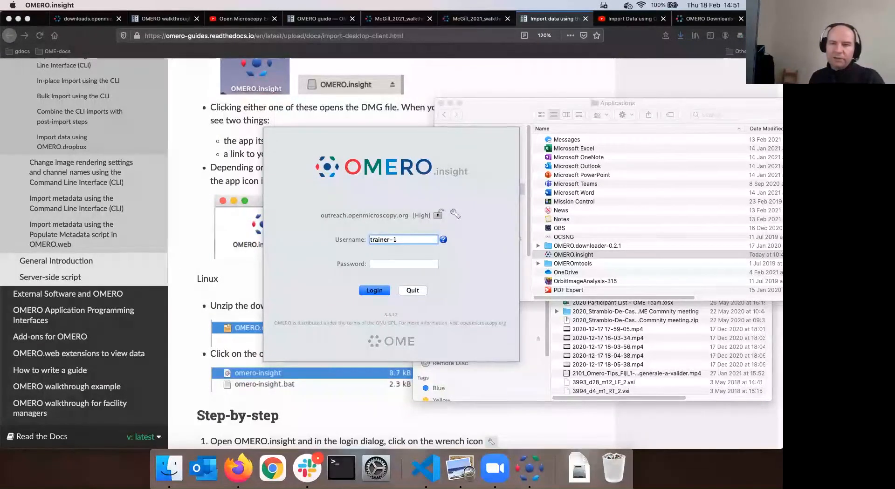
Replace the username with the other user's account name, enter its password, and log in
drag(402, 239, 346, 234)
text(user)
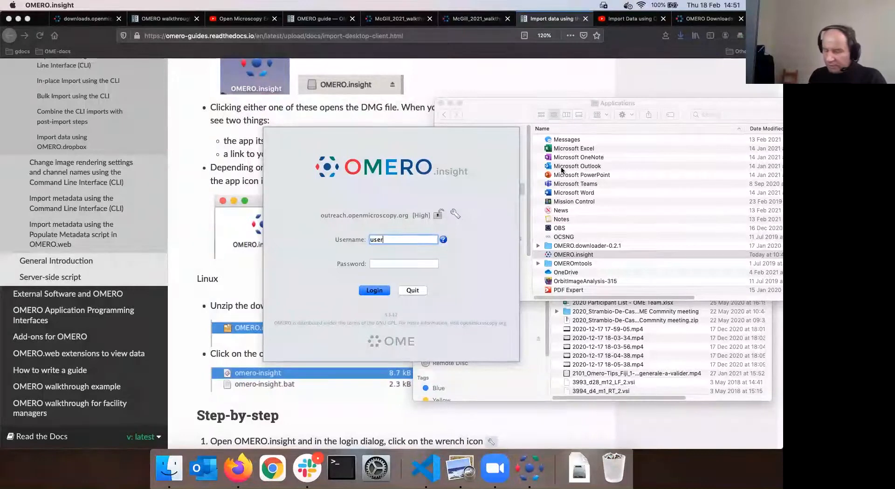
text(-)
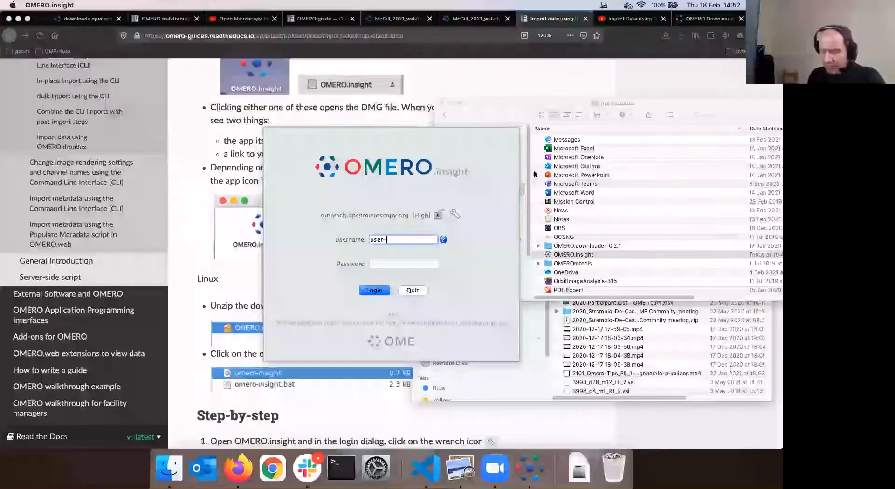
text(49)
key(Tab)
text(****)
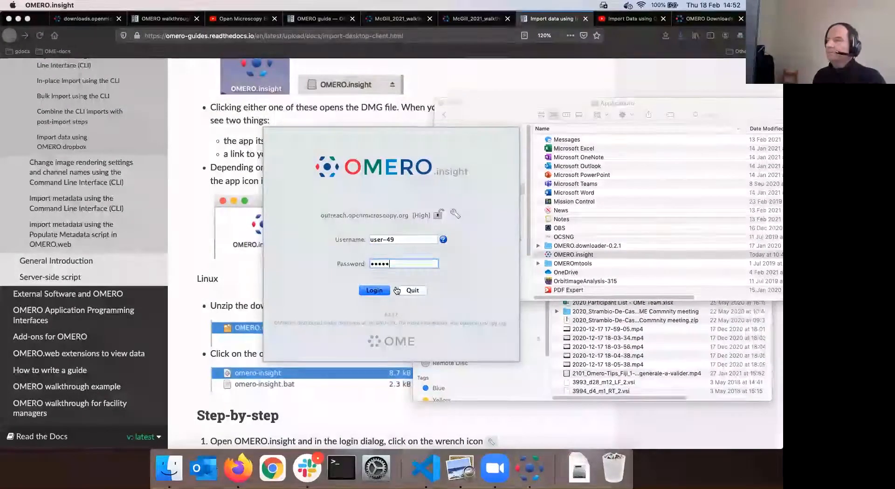
text(*)
key(Return)
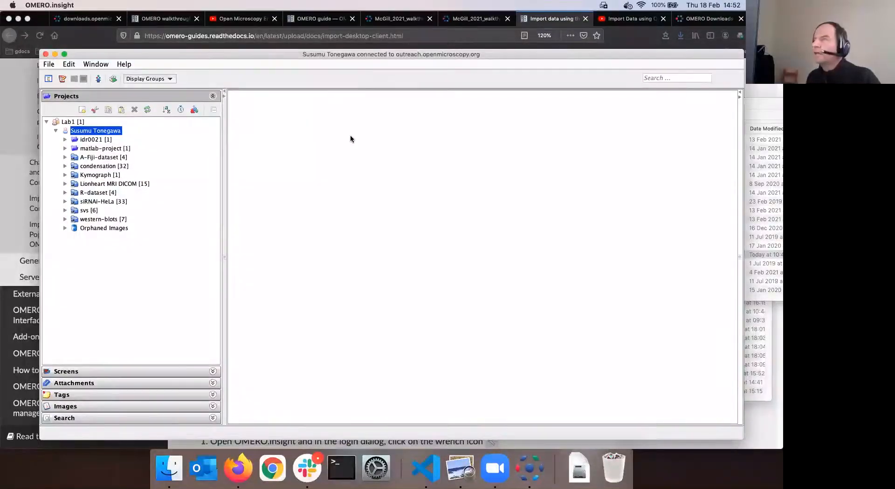
Reposition the OMERO.insight window on screen with several moves
drag(340, 55, 323, 146)
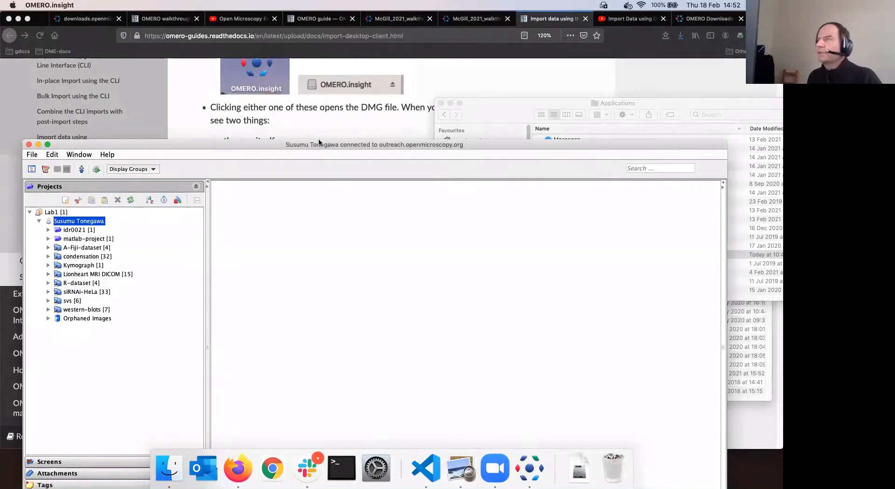
drag(342, 140, 338, 139)
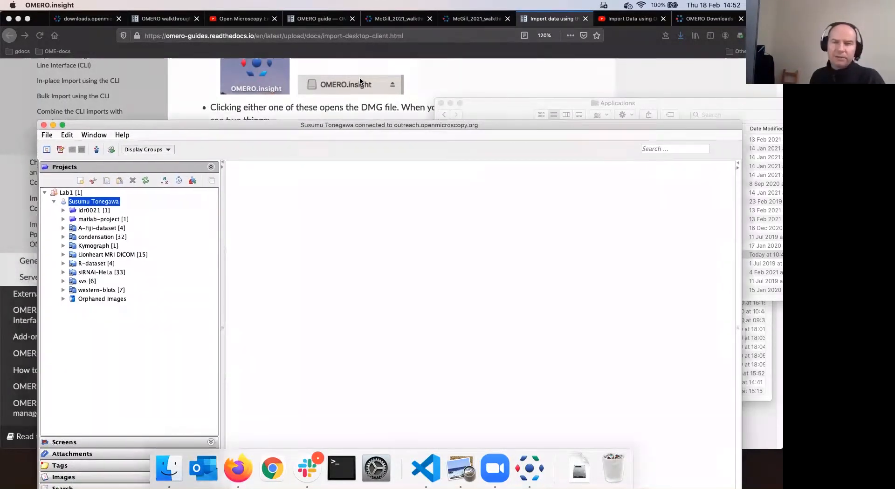
drag(360, 82, 337, 53)
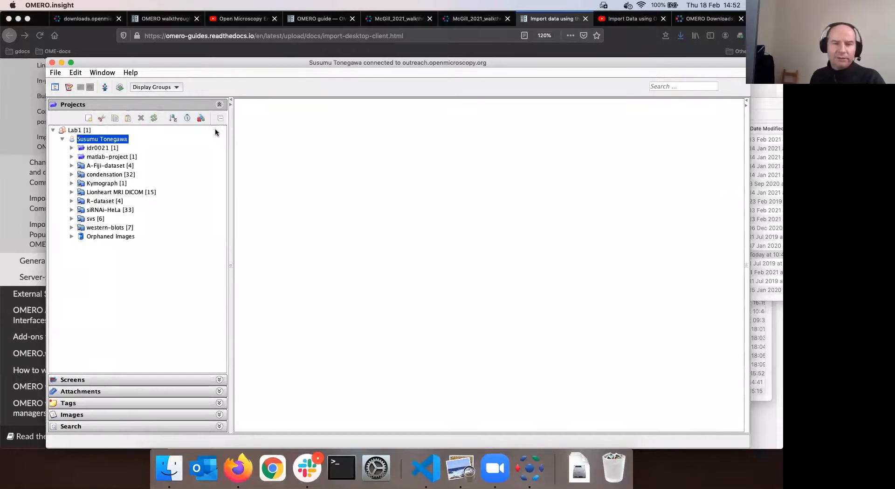
drag(277, 62, 282, 34)
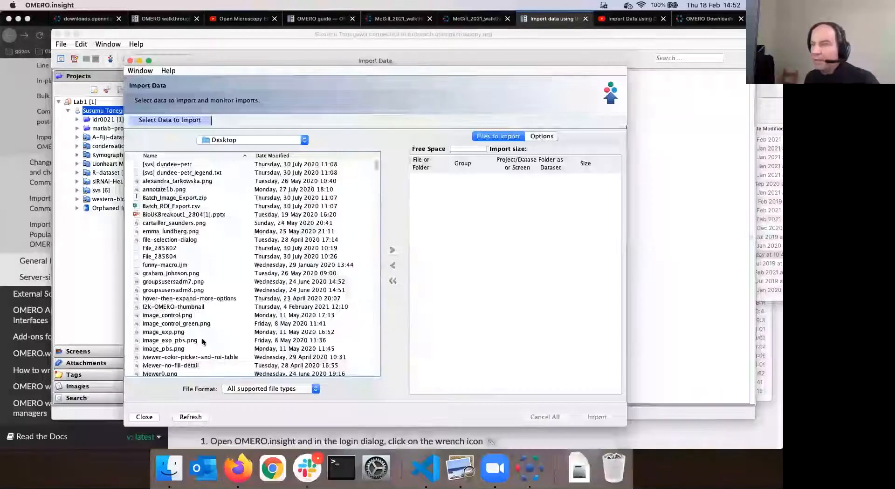
Queue iviewer0.png and iviewer0c.png from the Desktop and start creating a new dataset for them
scroll(165, 303, down, 3)
click(169, 305)
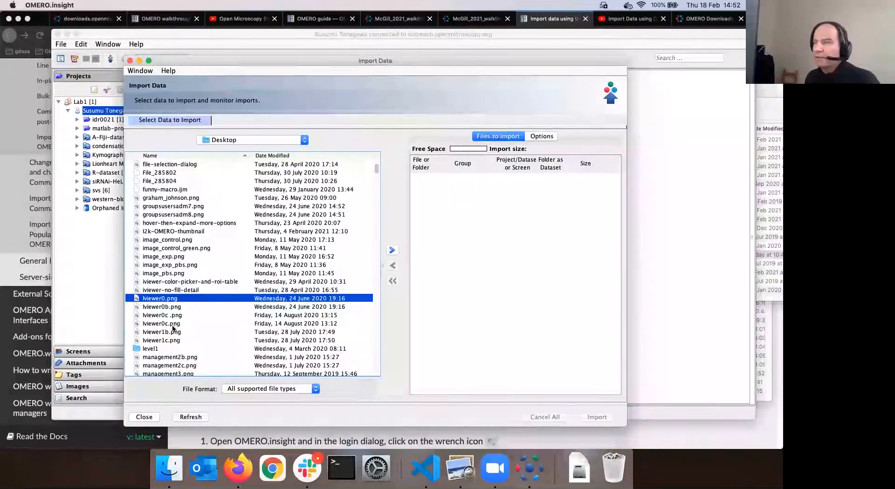
super+click(177, 323)
click(392, 250)
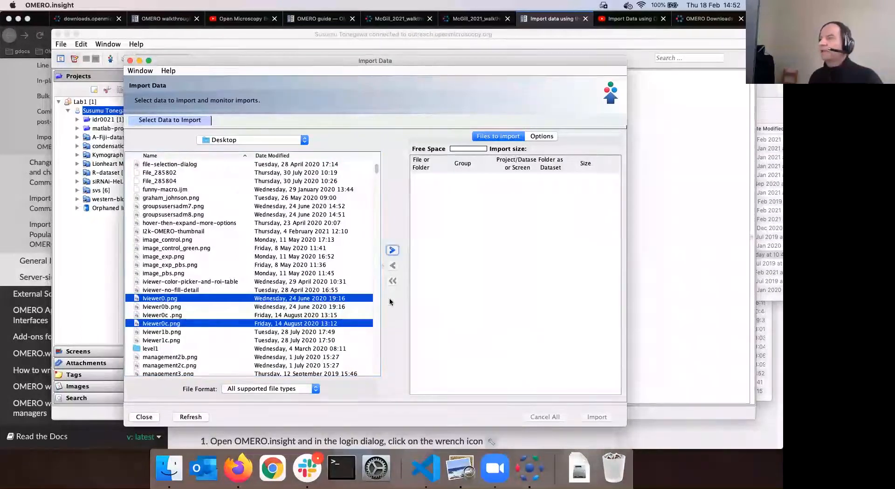
click(497, 263)
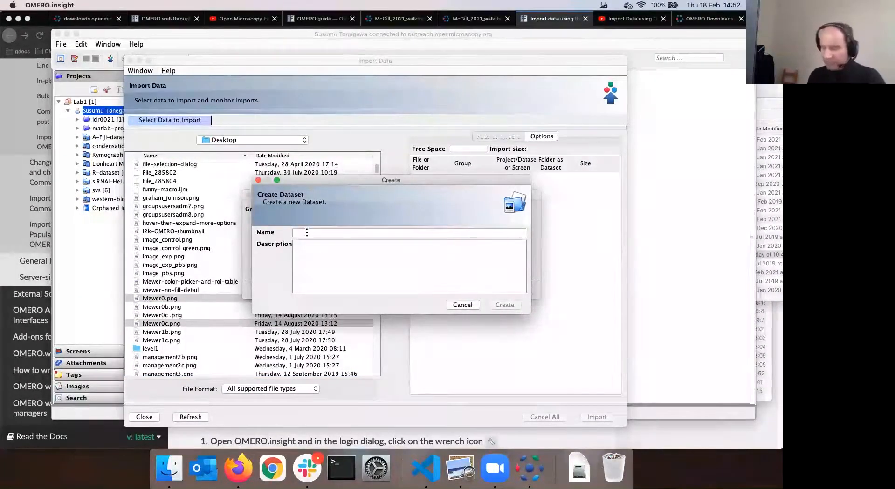
Create the 'second impoart' dataset and import both images into it
text(second impoart)
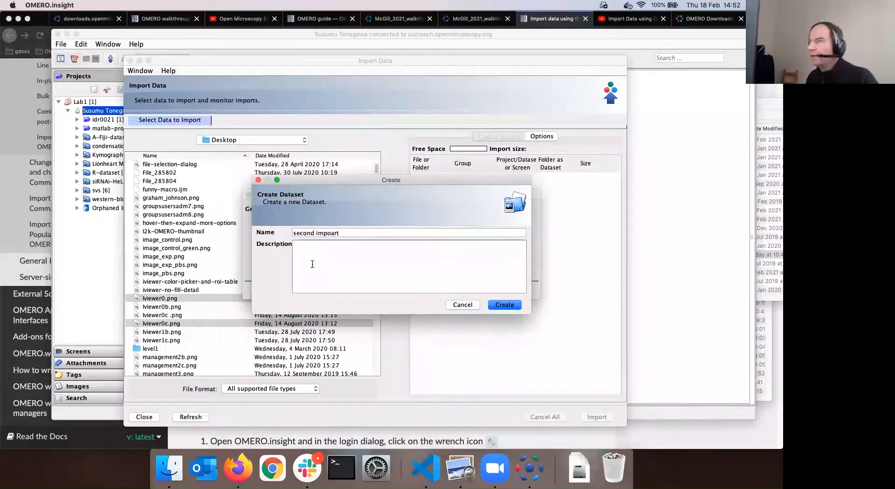
click(492, 304)
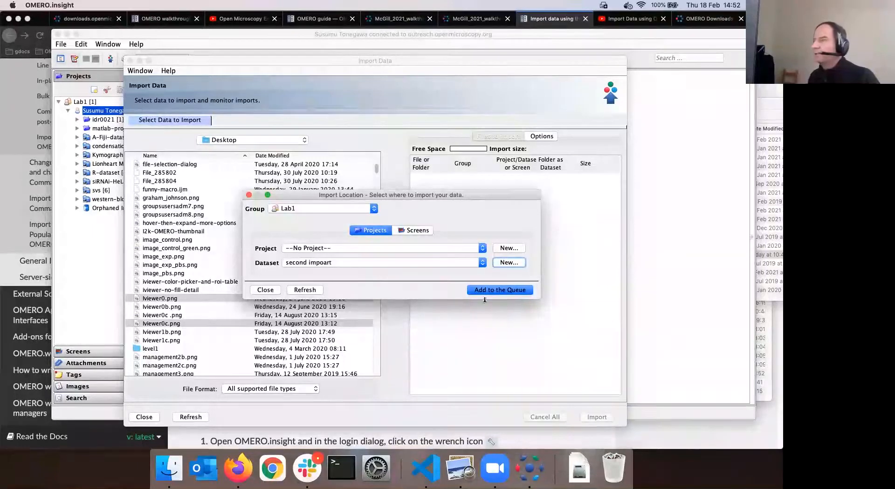
click(499, 290)
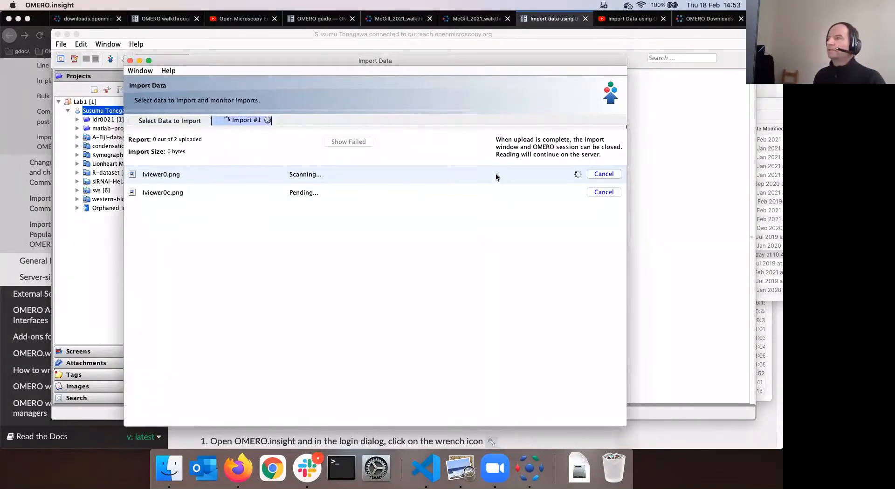
Bring the main OMERO.insight projects window back to the front after the uploads finish
click(110, 233)
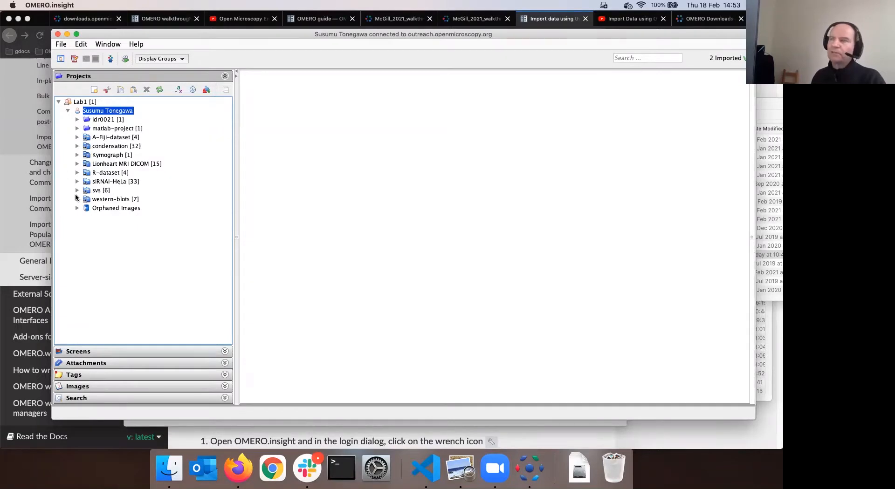
Refresh the project tree, expand second impoart to show its two images, then switch to Firefox
click(159, 90)
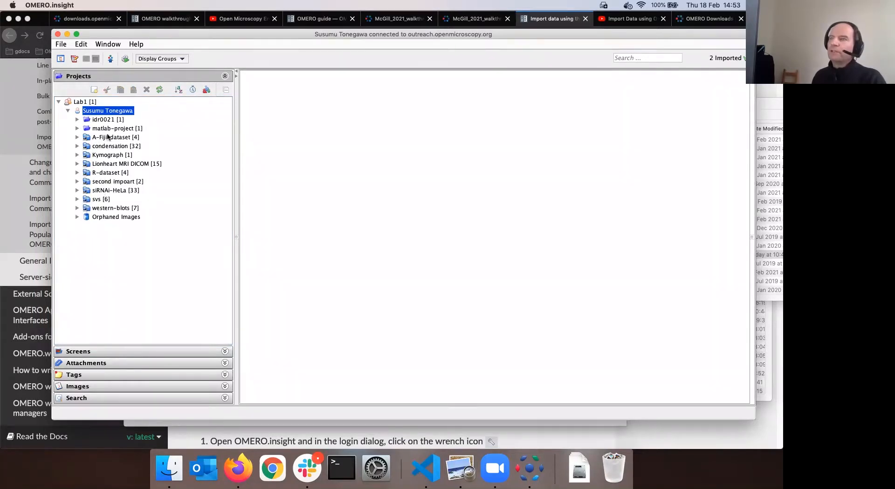
click(77, 181)
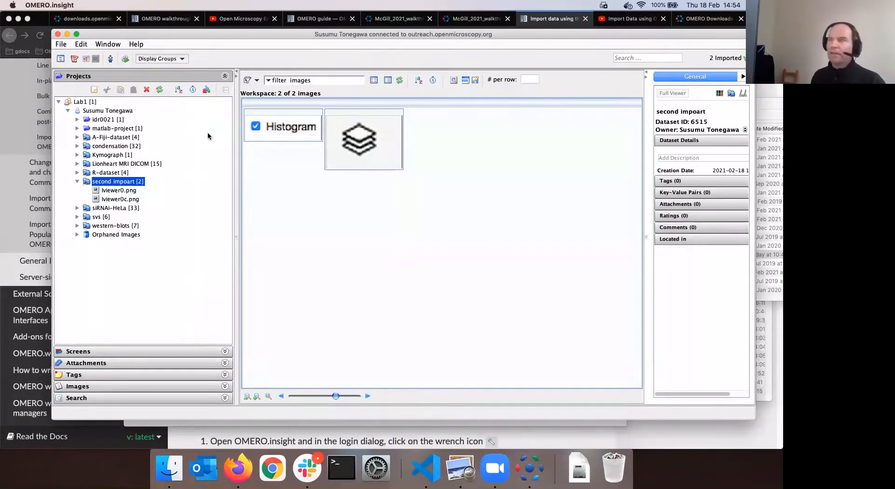
drag(224, 32, 297, 43)
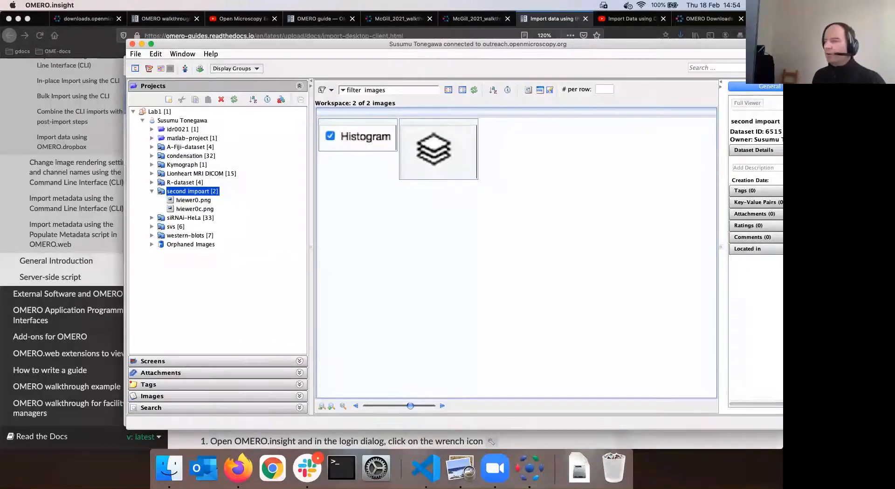
key(super+Tab)
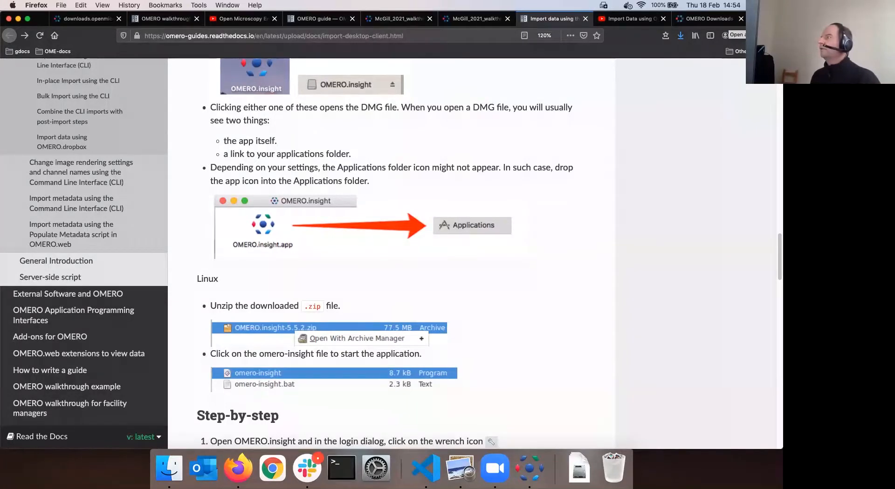
Open a new Firefox tab and go to outreach.openmicroscopy.org
key(super+t)
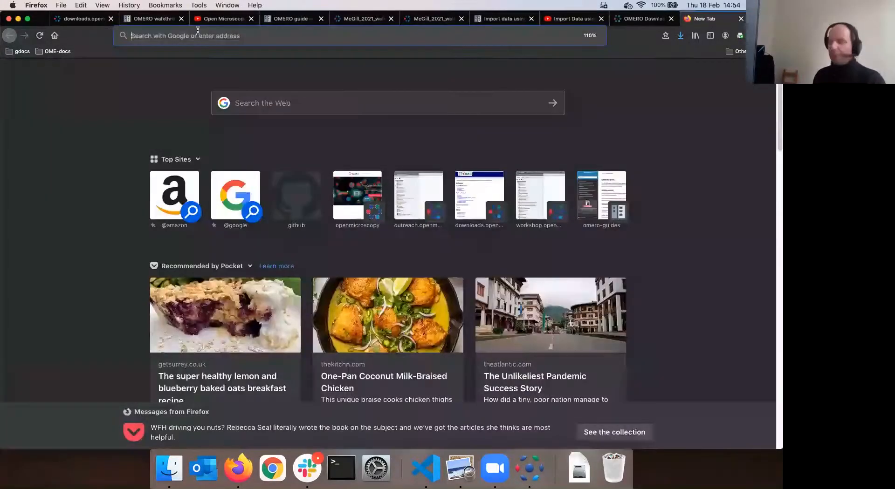
text(o)
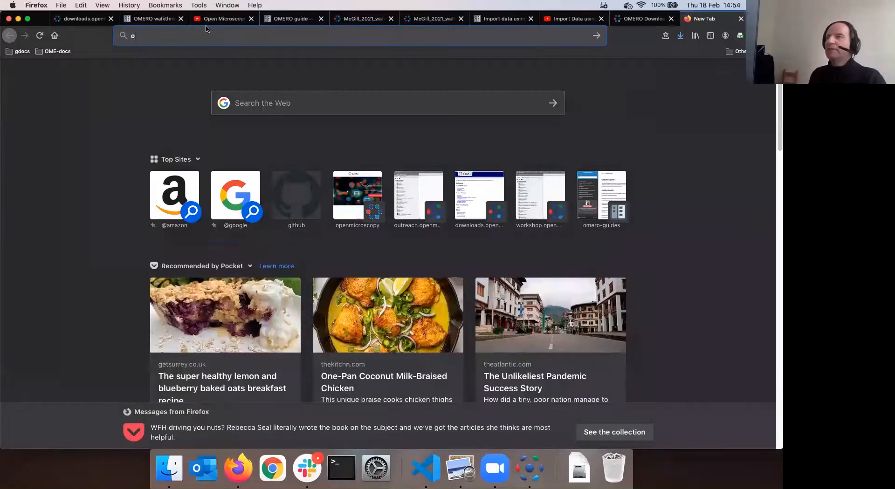
text(ut)
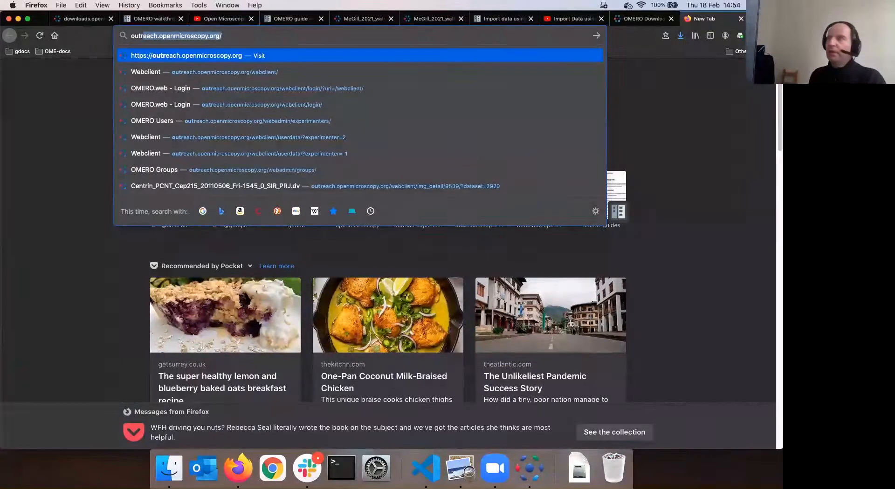
key(Return)
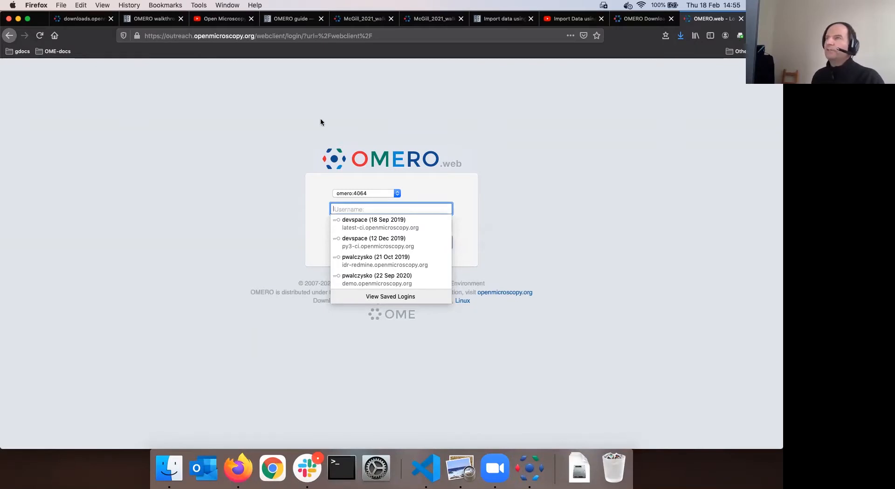
Log in to OMERO.web with the other user's username and password, declining to save the login
click(411, 209)
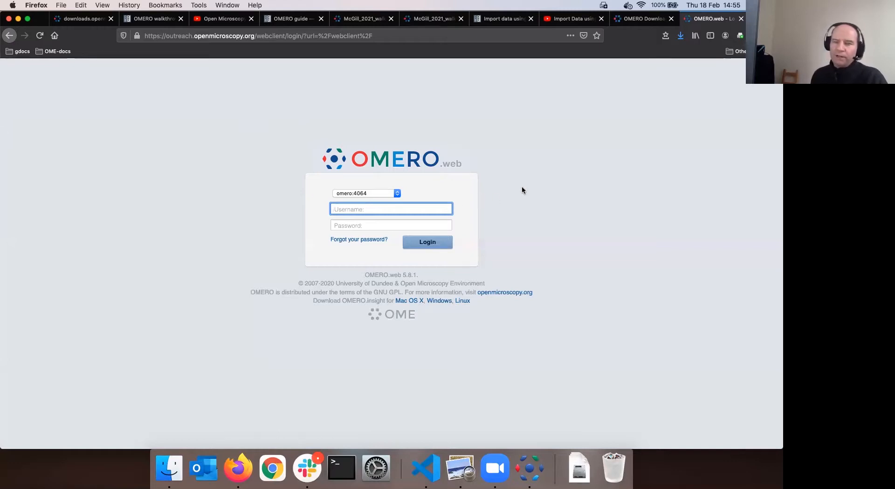
text(train)
key(BackSpace)
key(BackSpace)
key(BackSpace)
key(BackSpace)
key(BackSpace)
text(user)
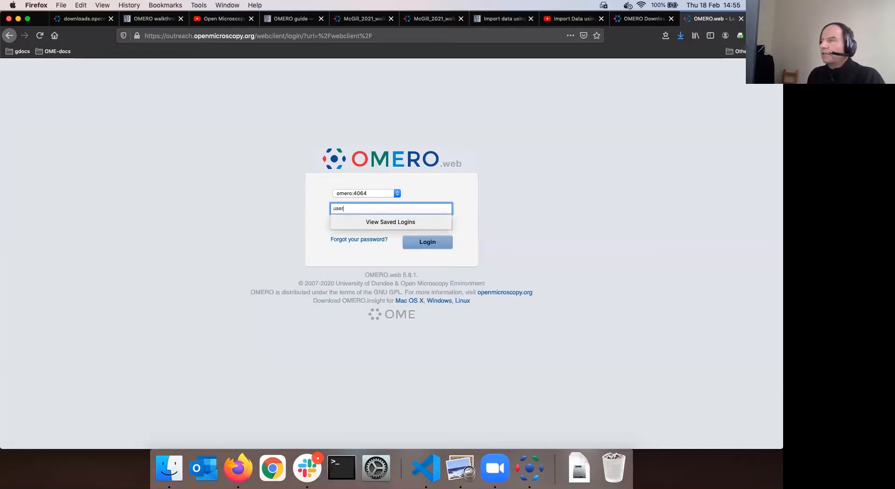
text(-49)
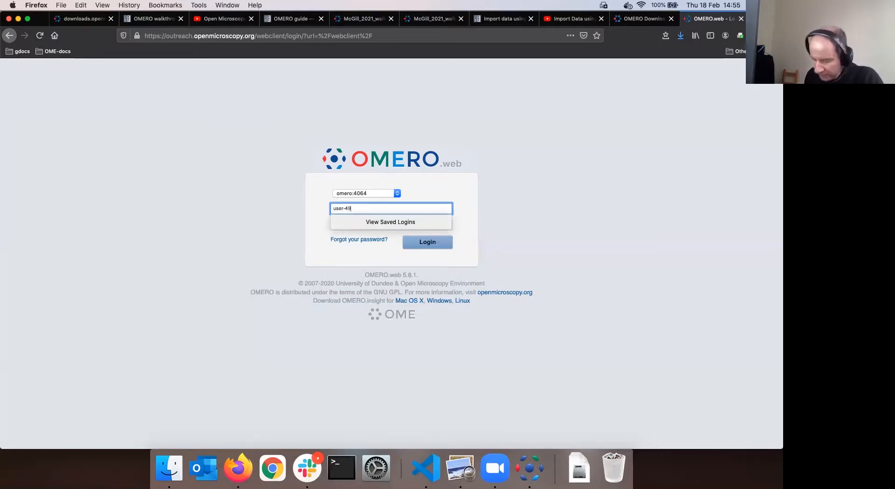
key(Tab)
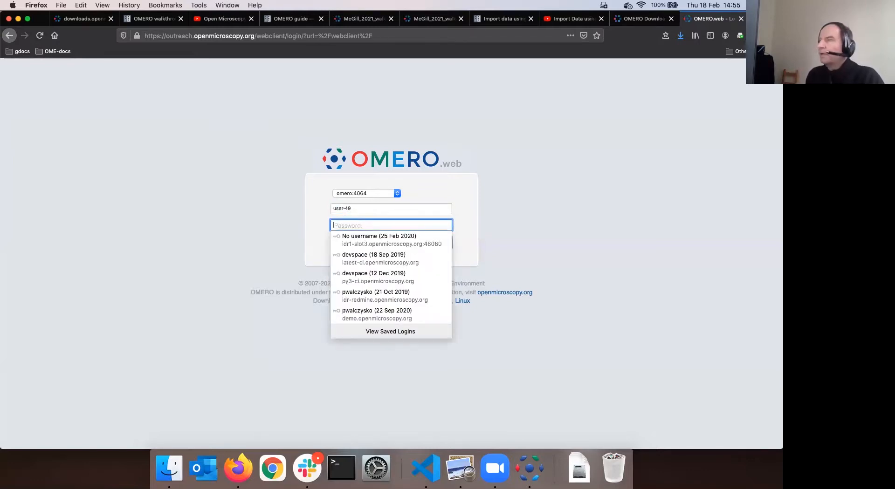
text(omero)
key(Return)
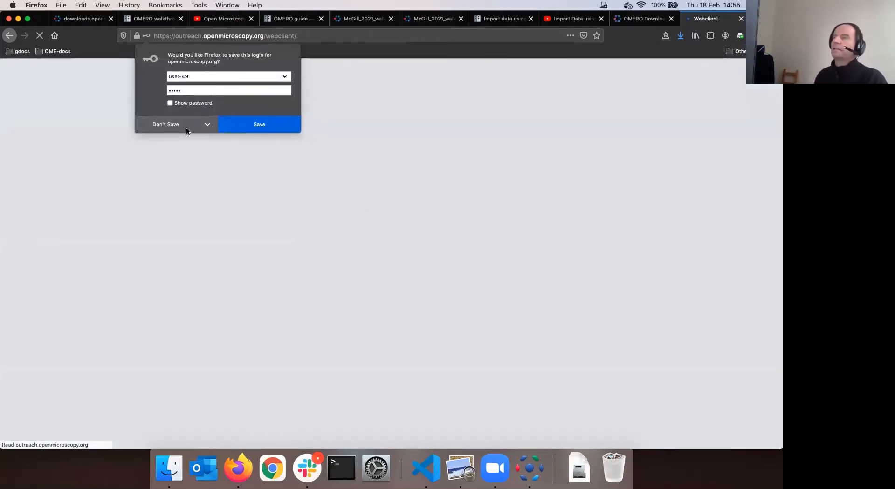
click(169, 128)
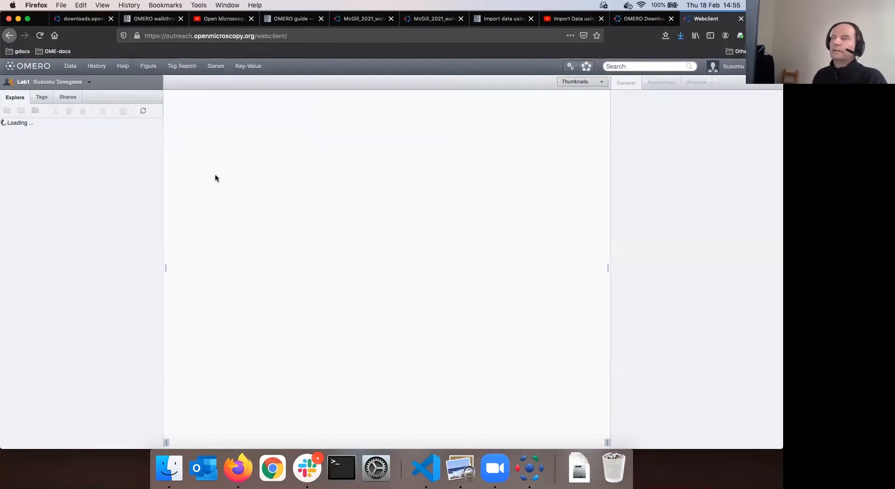
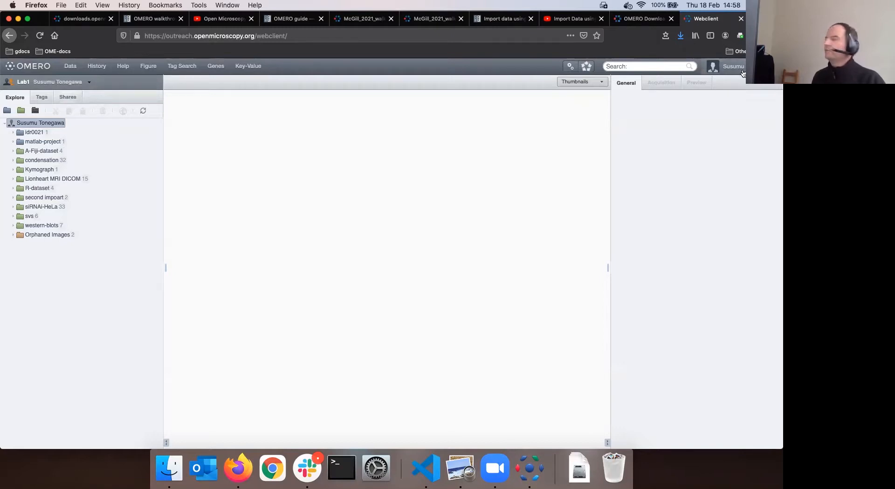
Open the second impoart dataset in the webclient to list its two images
click(535, 460)
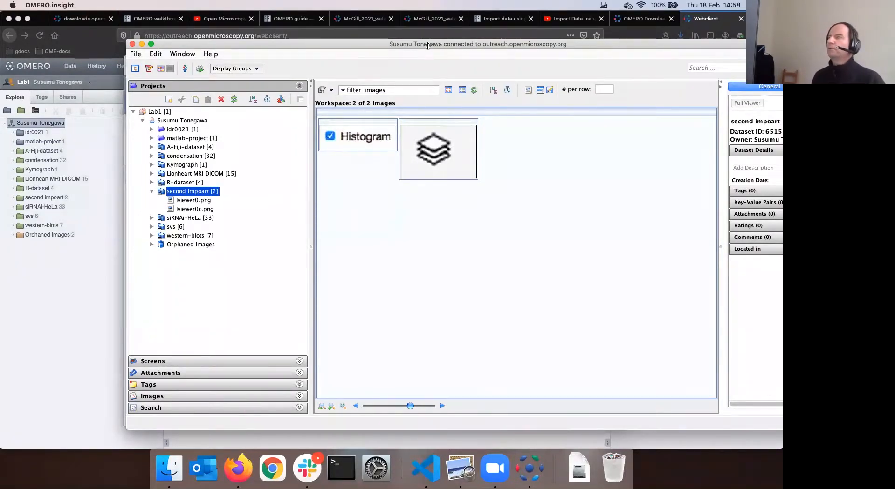
click(86, 275)
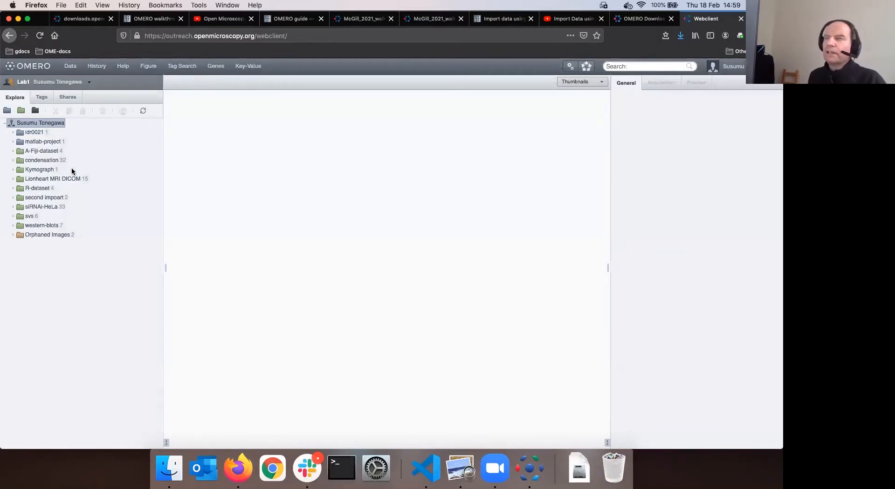
click(38, 199)
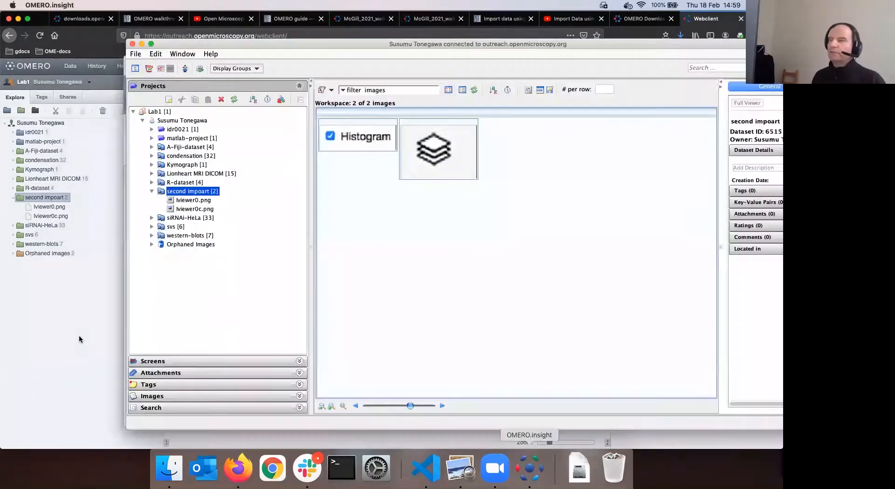
Bring OMERO.insight forward, collapse second impoart and move its window left
key(super+Tab)
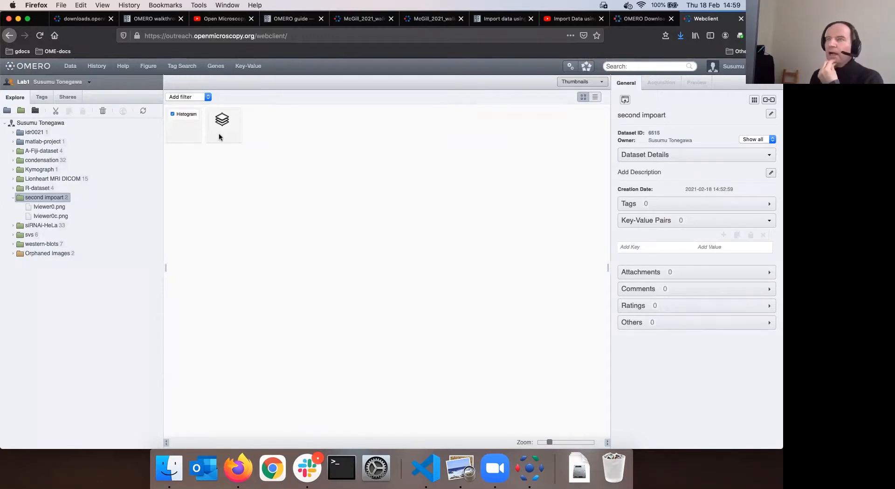
click(533, 476)
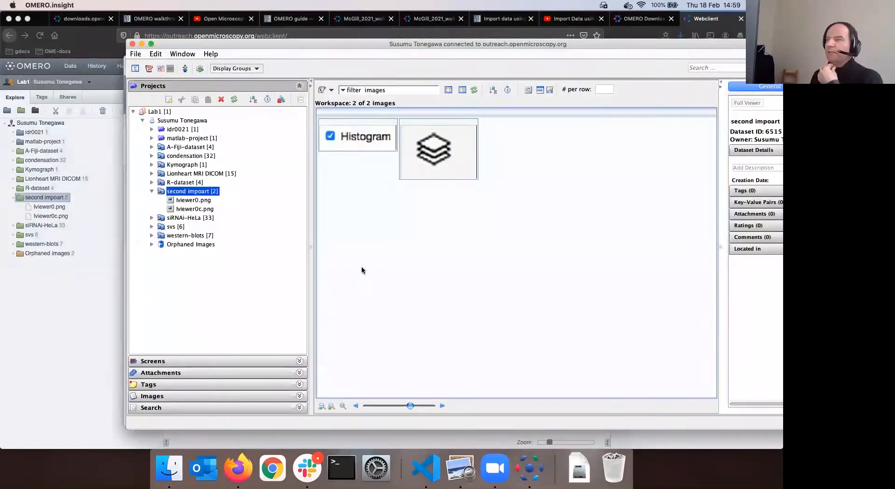
click(152, 191)
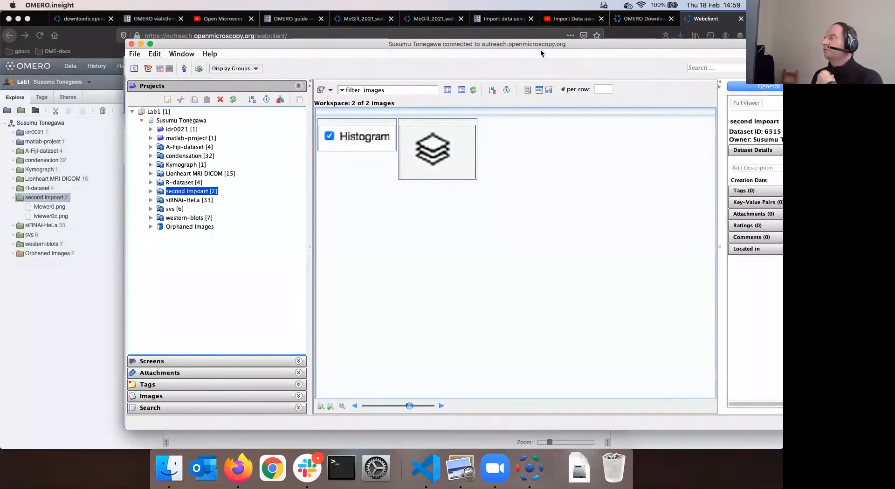
drag(541, 47, 490, 45)
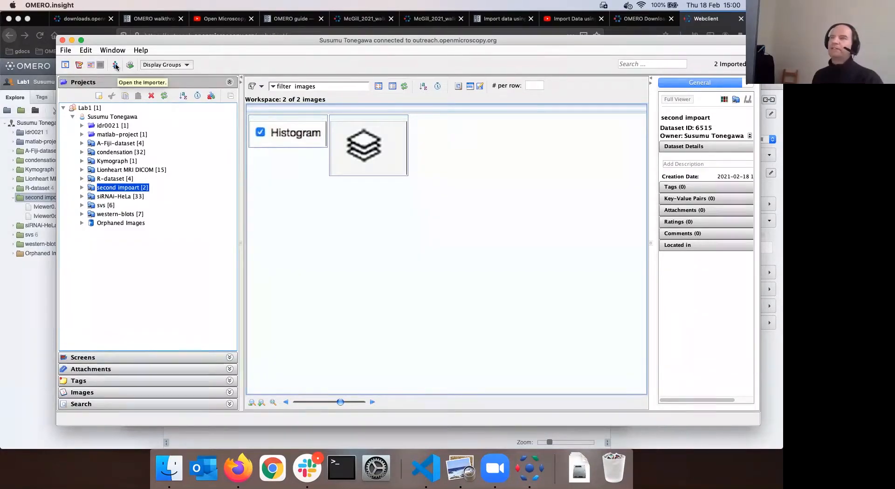
Add the lviewer images in the importer and keep Lab1 as the group. Then cancel the import location and close Import Data
click(114, 69)
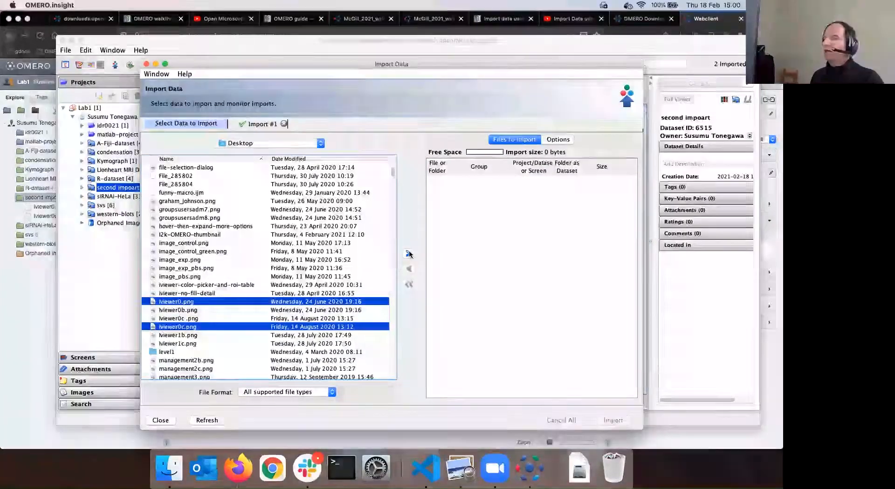
click(408, 254)
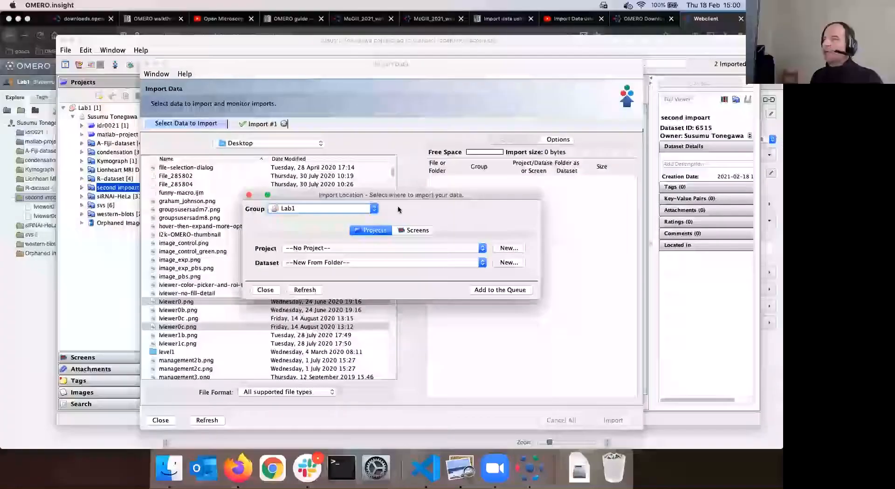
click(290, 208)
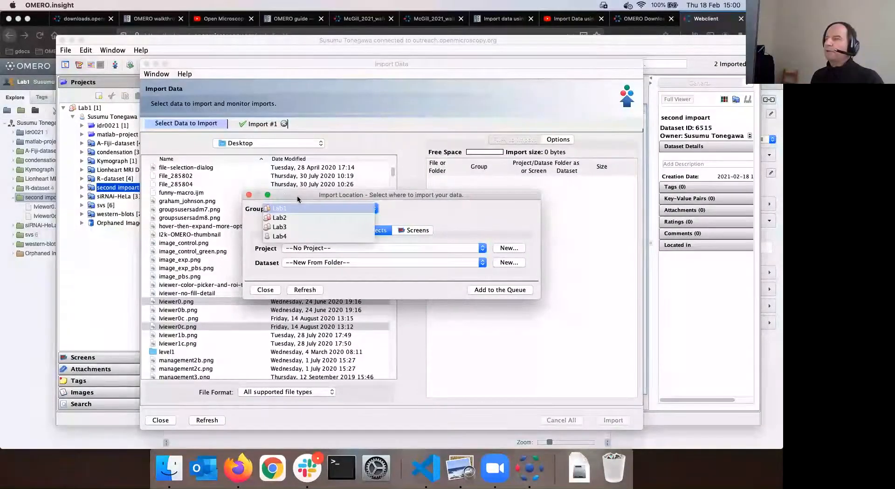
click(338, 194)
drag(308, 195, 360, 193)
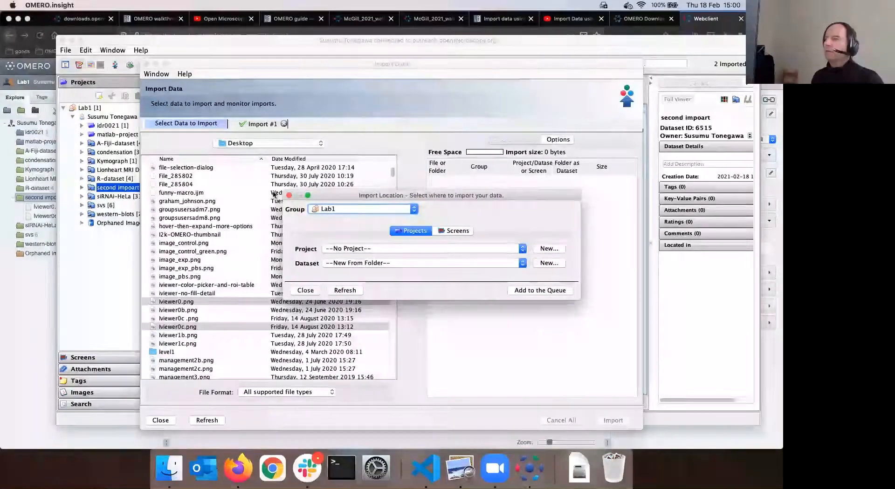
click(289, 195)
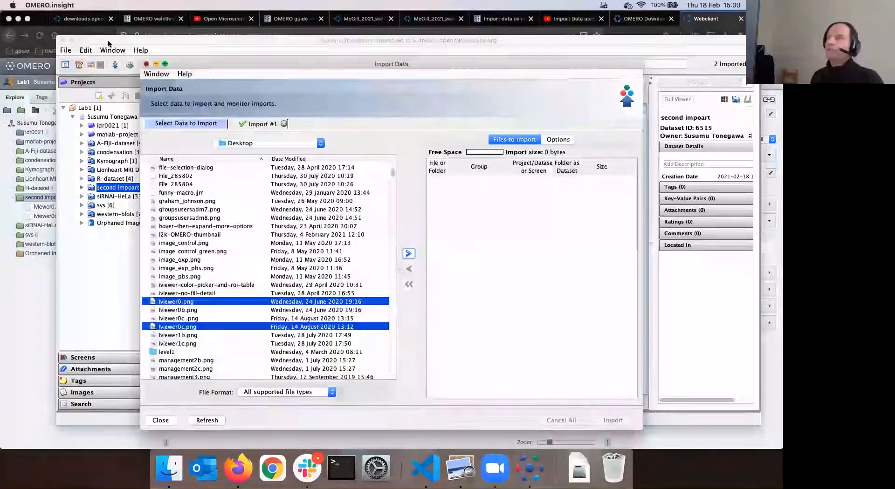
click(146, 65)
Quit OMERO.insight and relaunch it through Spotlight search
key(super+q)
click(390, 260)
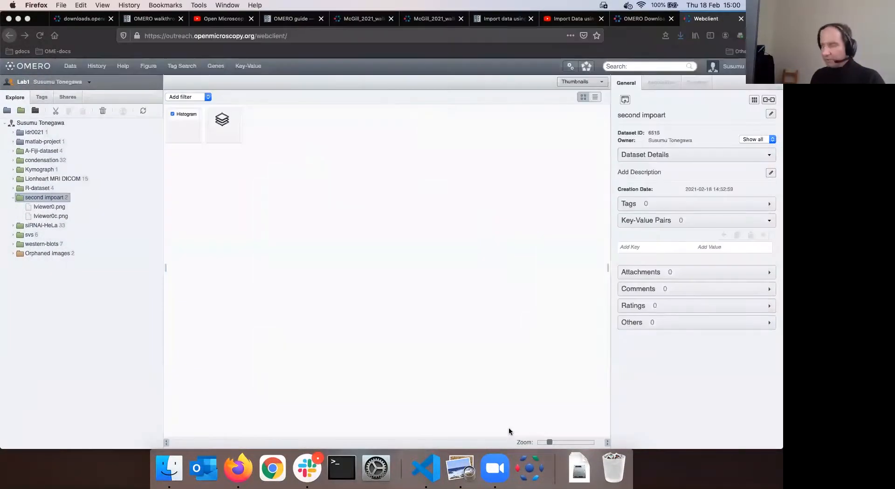
key(super+space)
text(omero)
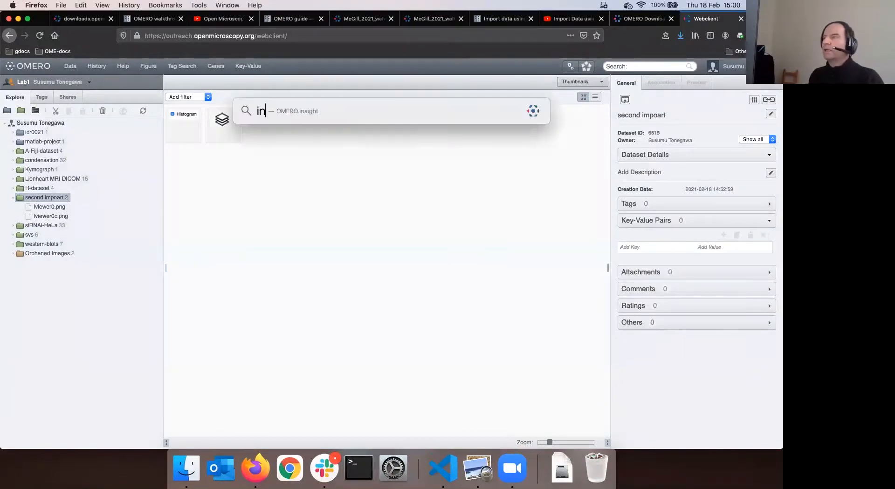
key(Return)
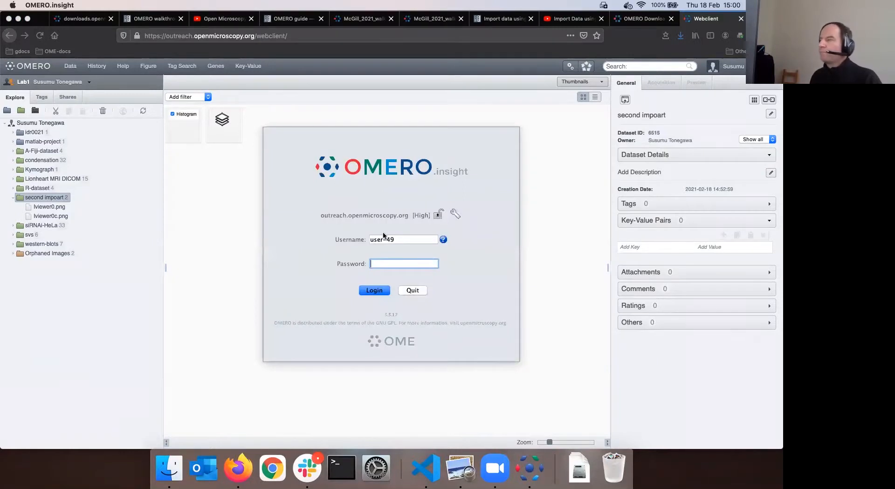
Log in with the trainer account's username and password
click(398, 238)
text(trai)
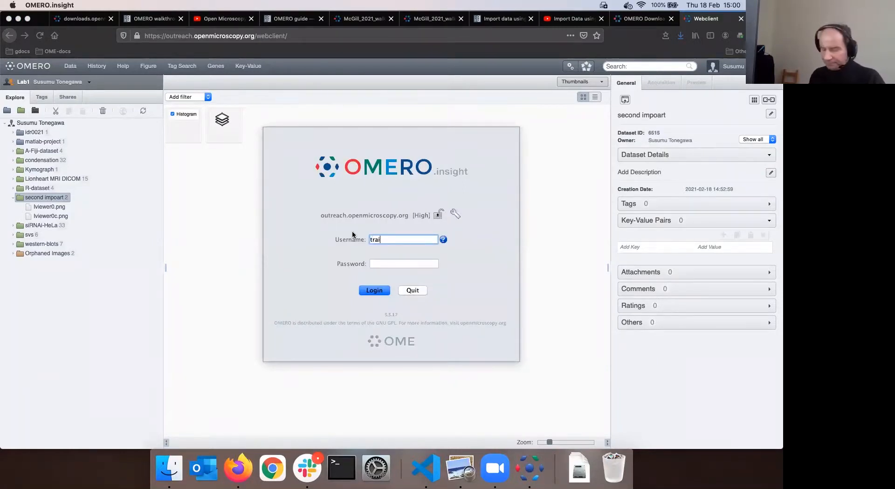
text(ner-1)
key(Tab)
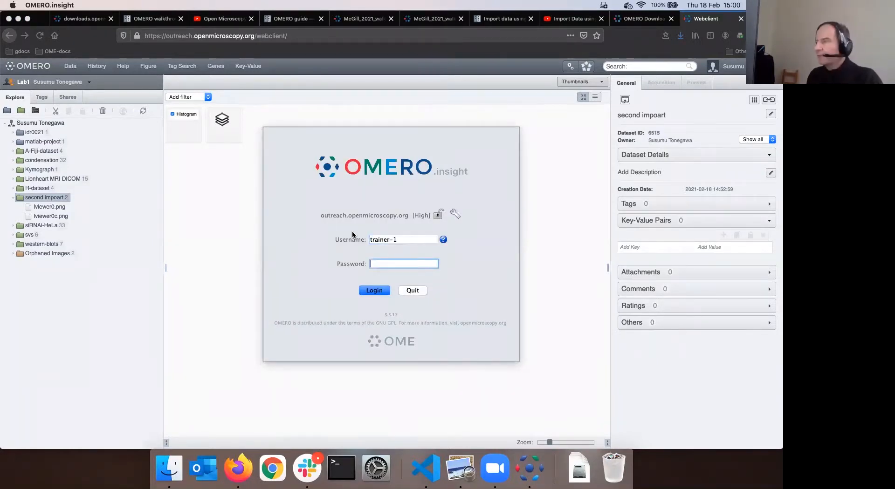
text(***)
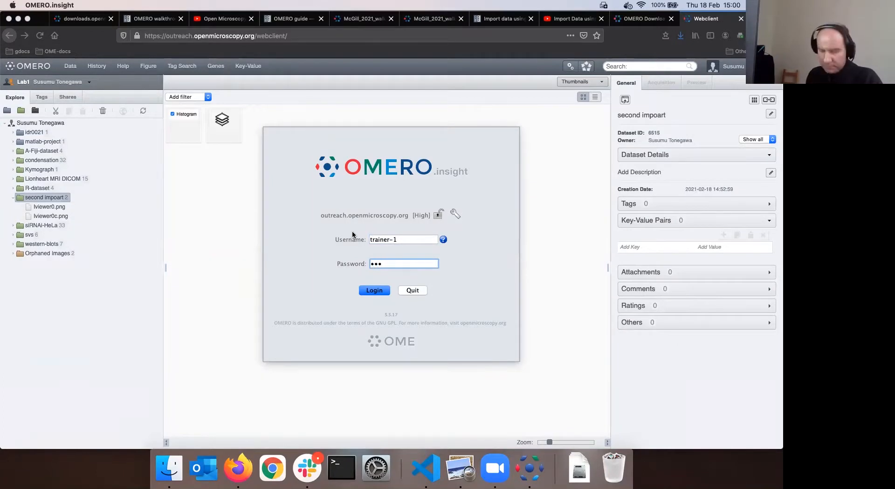
text(**)
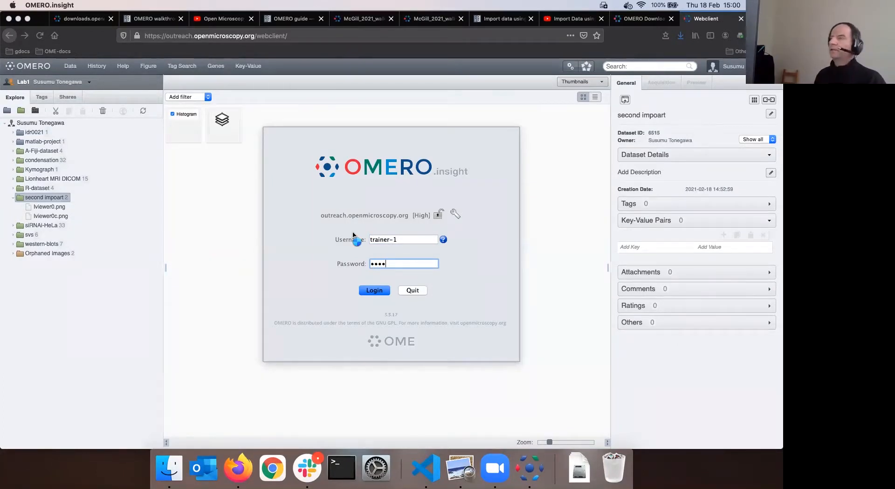
key(Return)
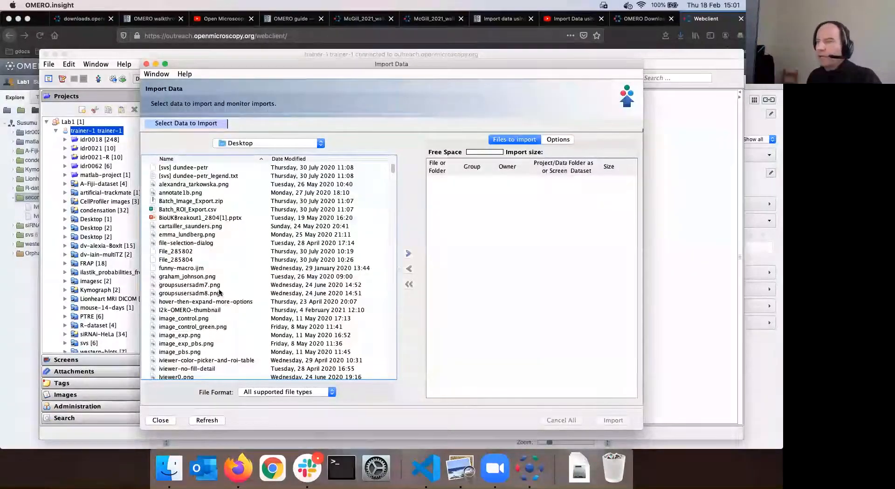
Add groupsusersadm7.png and groupsusersadm8.png for import
click(219, 287)
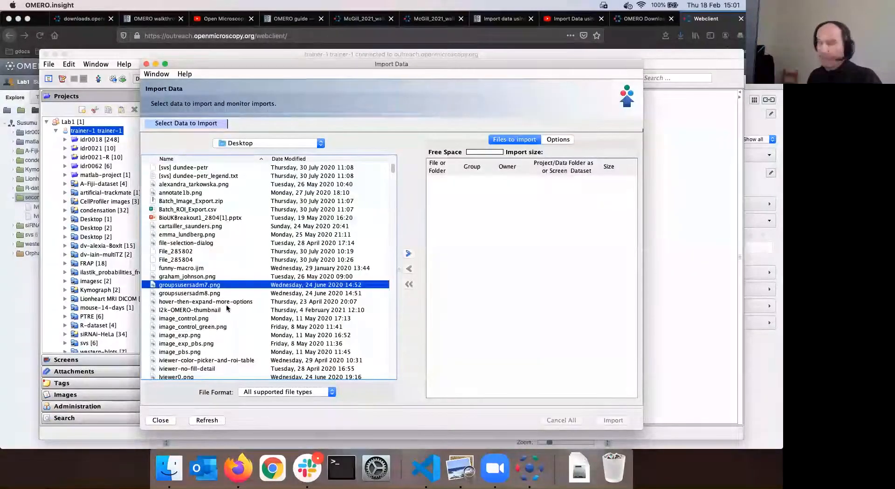
key(shift+Down)
click(408, 253)
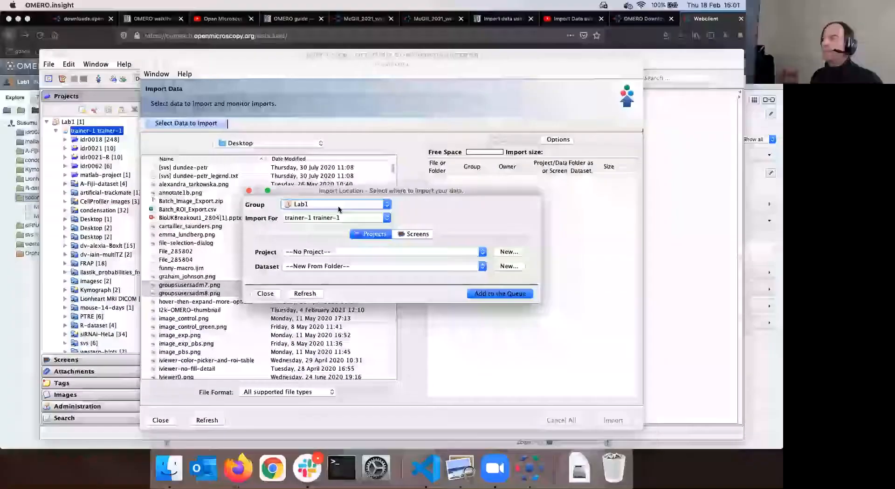
Keep Lab1 as the import group, import for another Lab1 member, and choose a new project
click(386, 219)
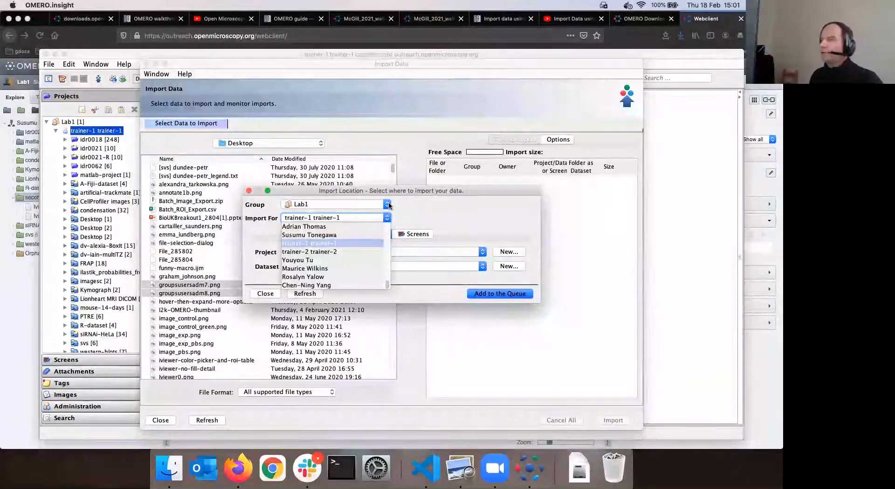
click(389, 205)
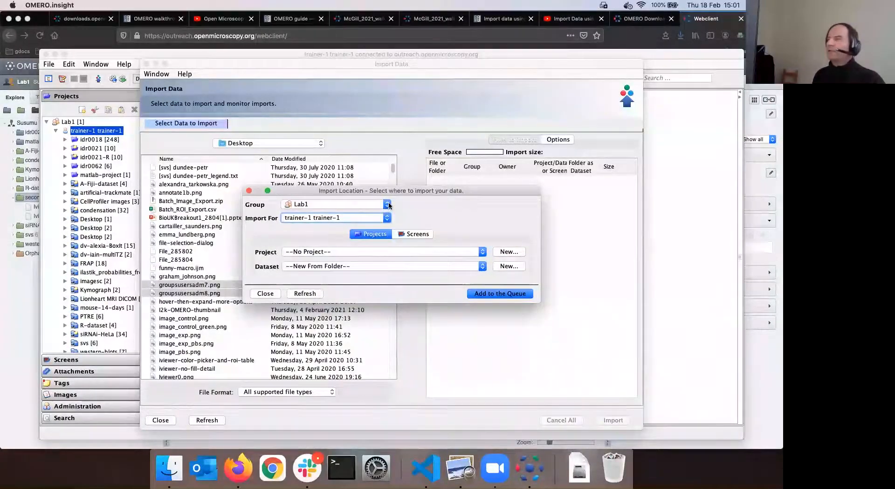
click(386, 218)
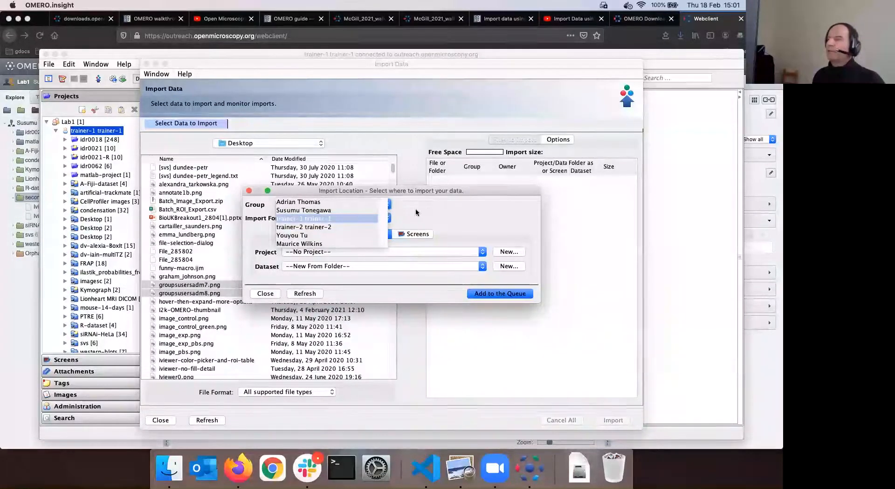
click(389, 205)
click(389, 205)
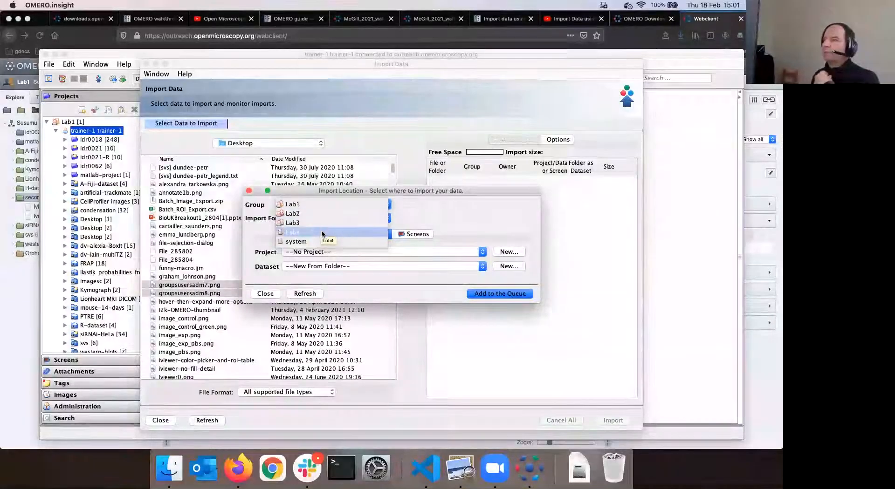
click(329, 205)
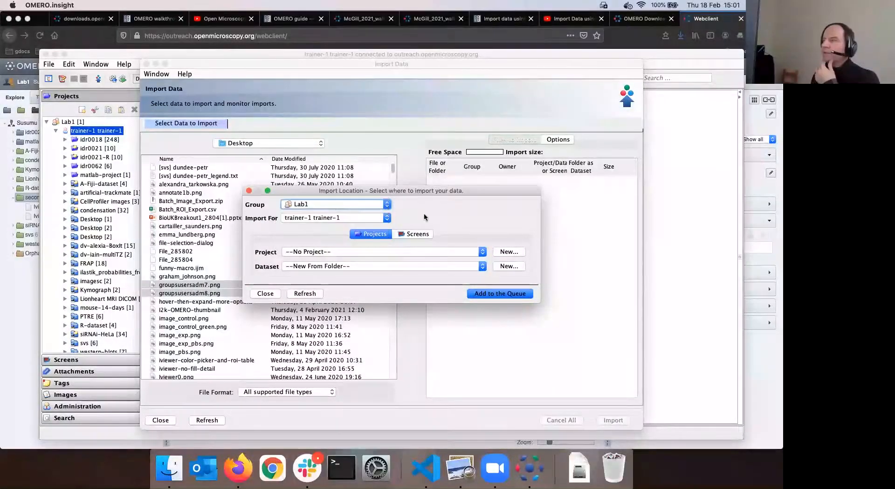
click(390, 220)
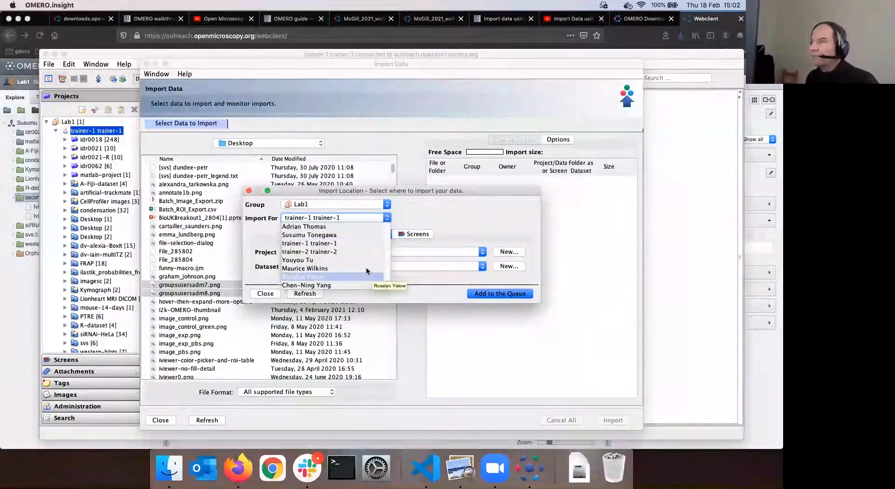
scroll(329, 249, up, 1)
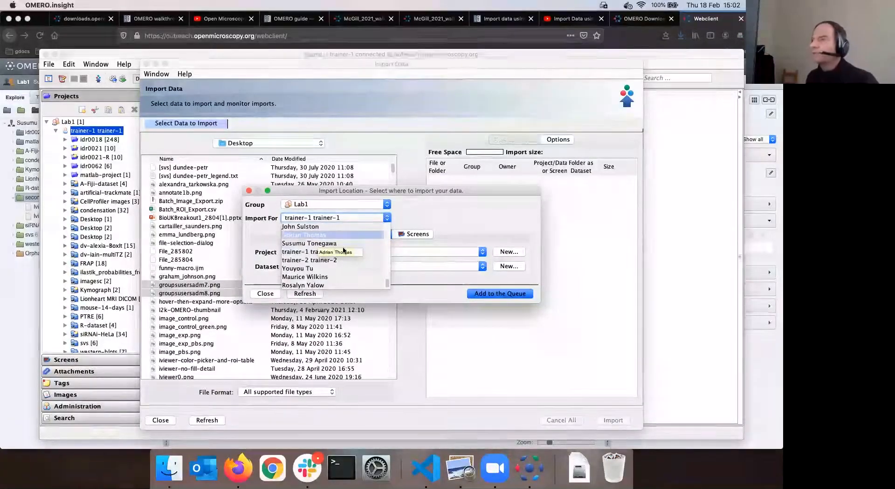
click(331, 244)
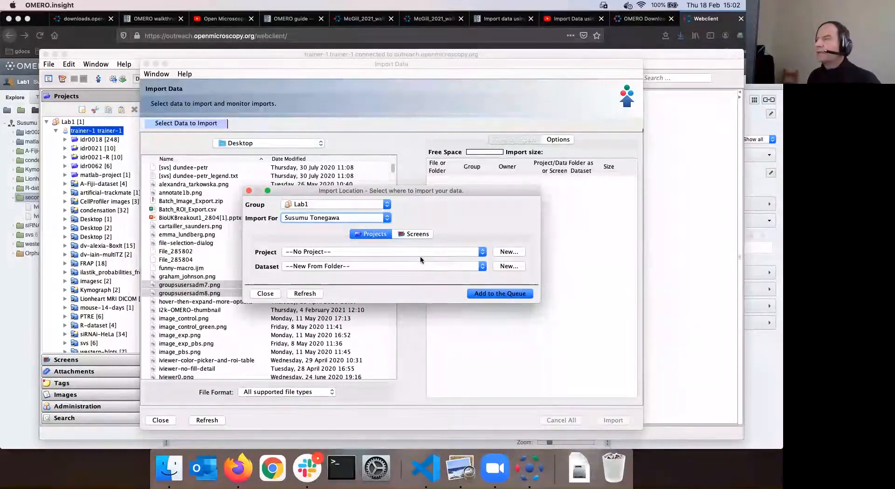
click(509, 252)
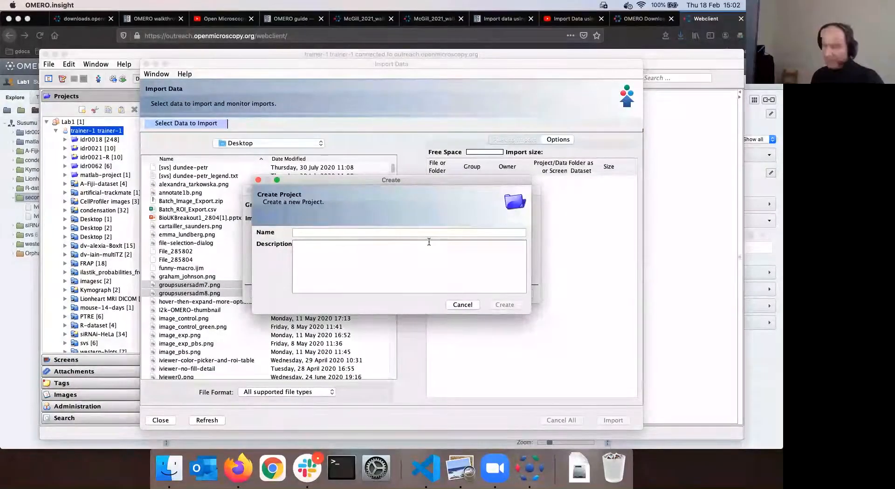
Create a project named for the other member and clear the previously queued files
text(trainer)
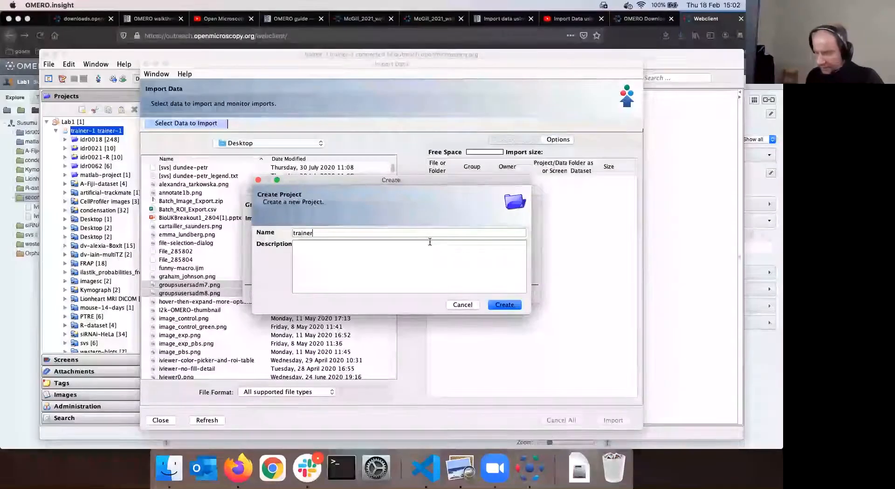
text(-1 for Susum)
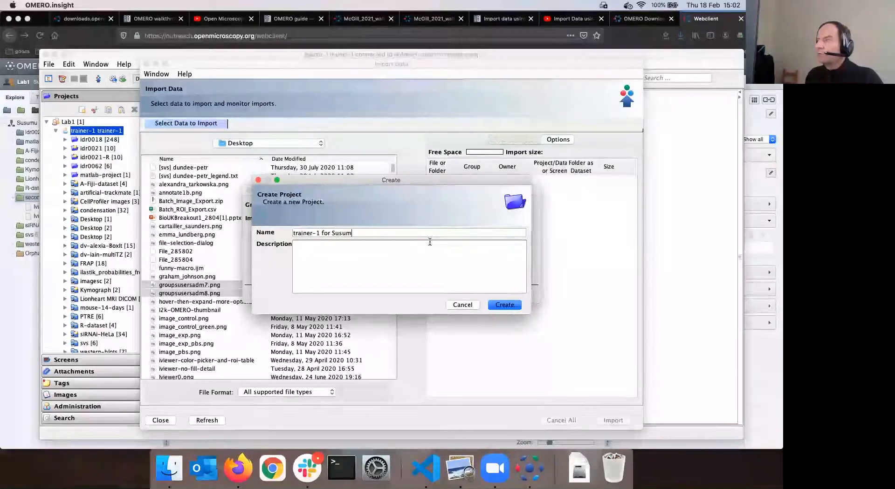
text(a Tonegawa)
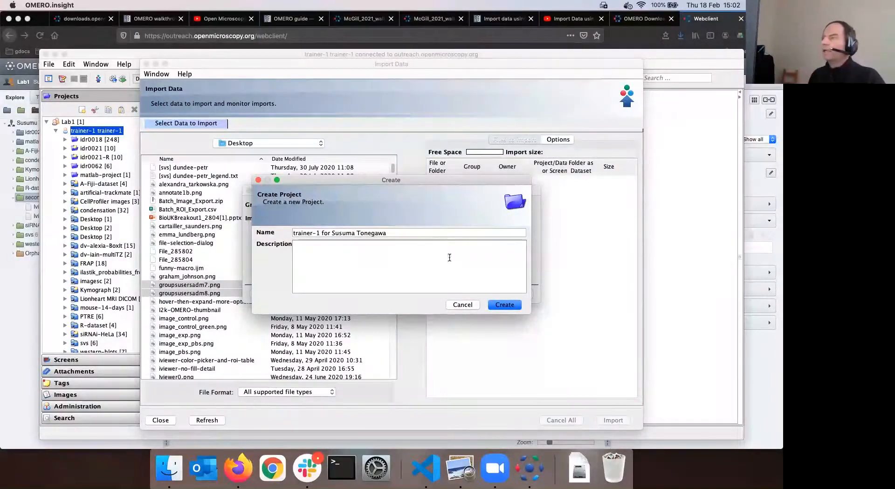
click(504, 305)
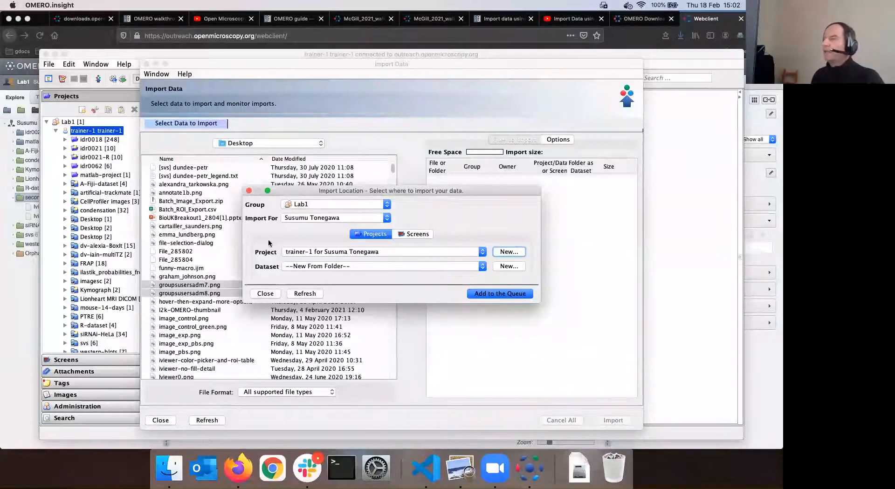
click(498, 296)
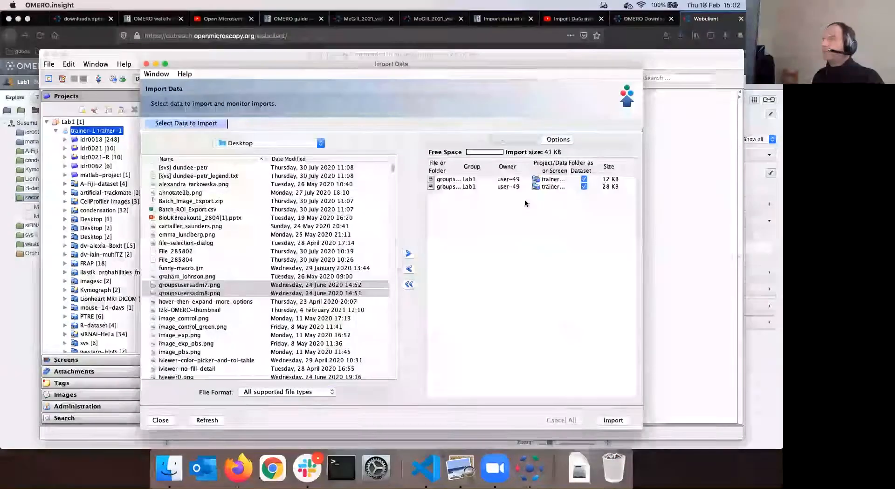
click(474, 181)
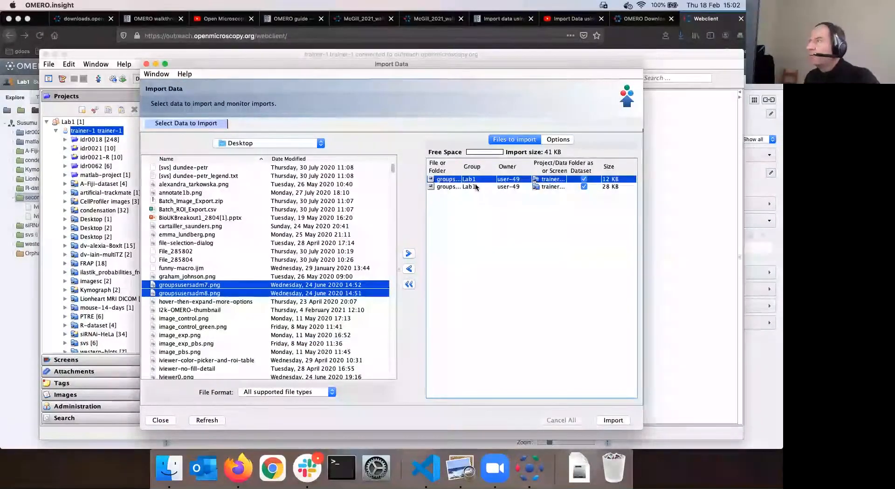
shift+click(476, 187)
click(409, 284)
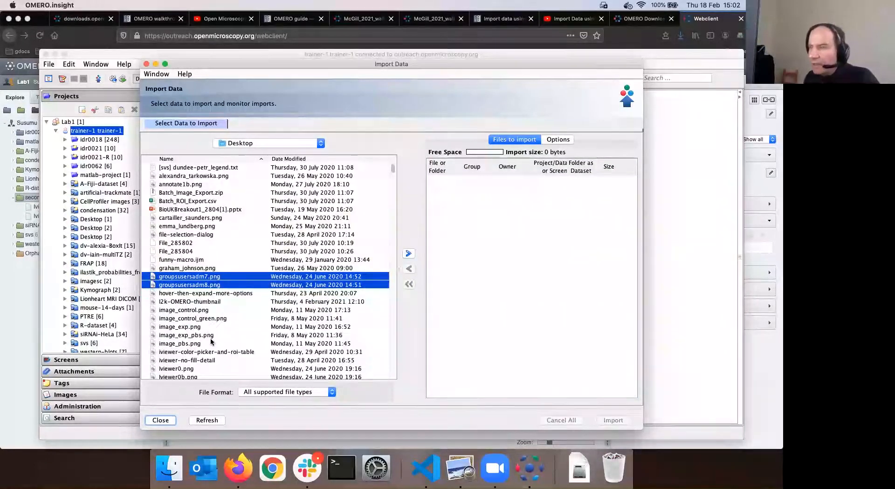
Queue lviewer0c.png, lviewer1b.png and lviewer1c.png into the new project and start importing
scroll(207, 345, down, 3)
click(195, 326)
shift+click(196, 344)
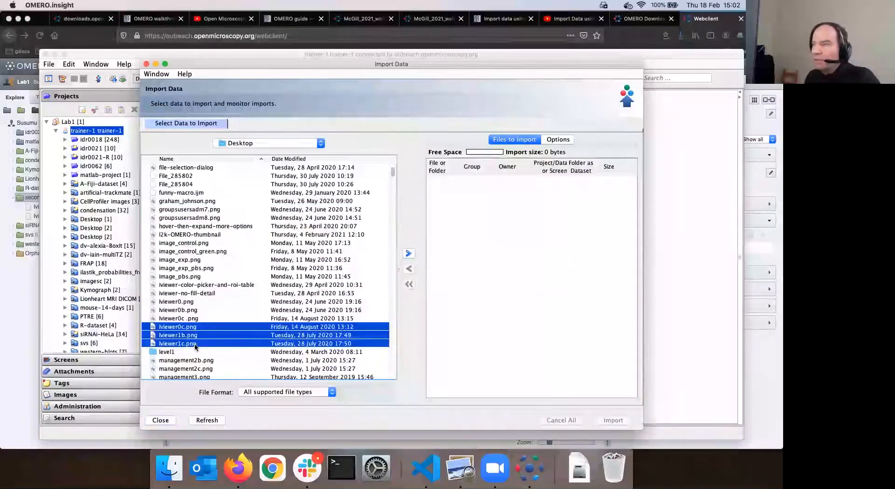
click(409, 254)
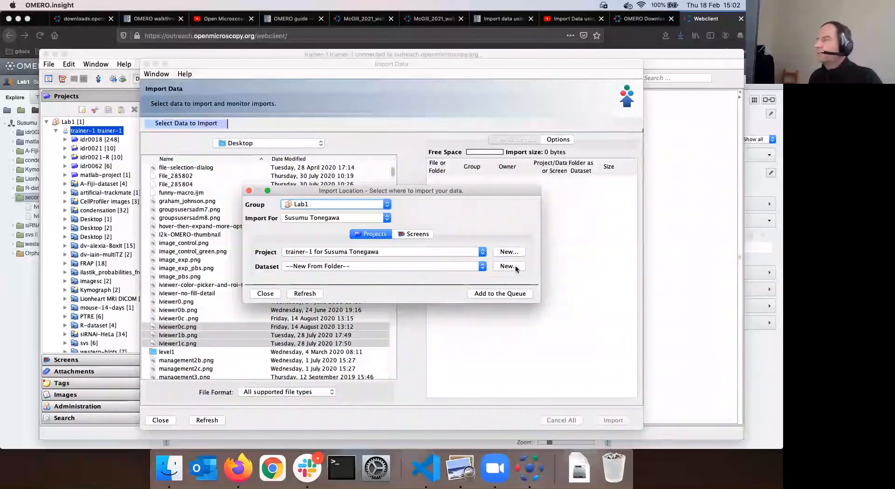
click(502, 294)
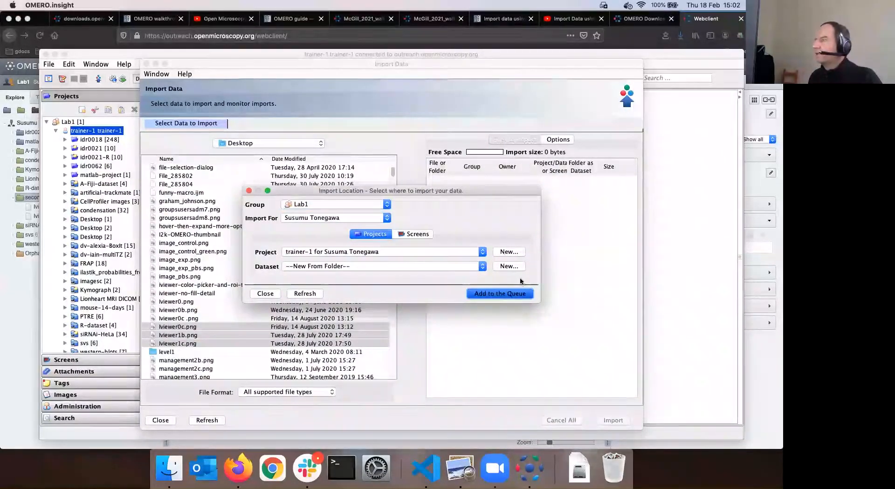
click(612, 420)
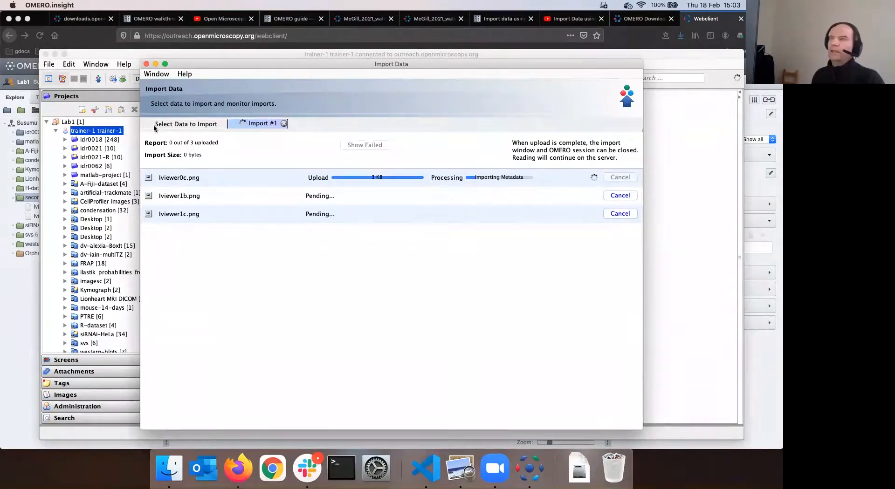
key(super+Tab)
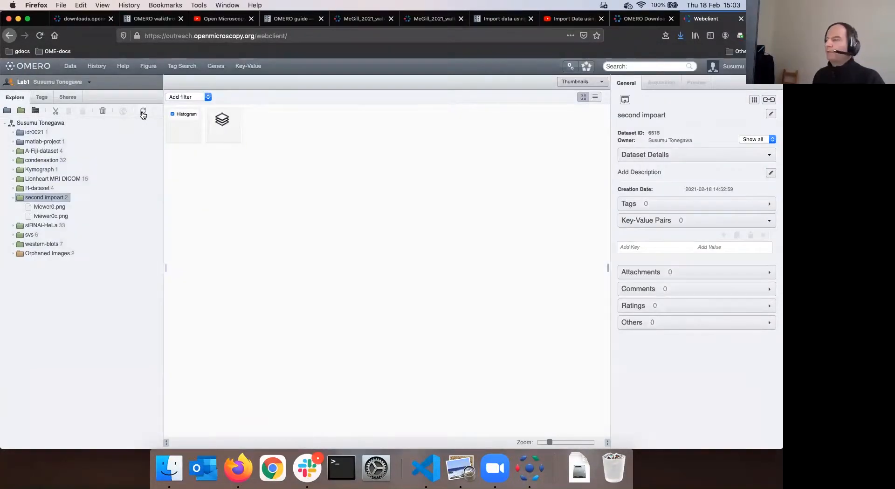
Refresh the webclient tree and select the second impoart dataset
click(529, 469)
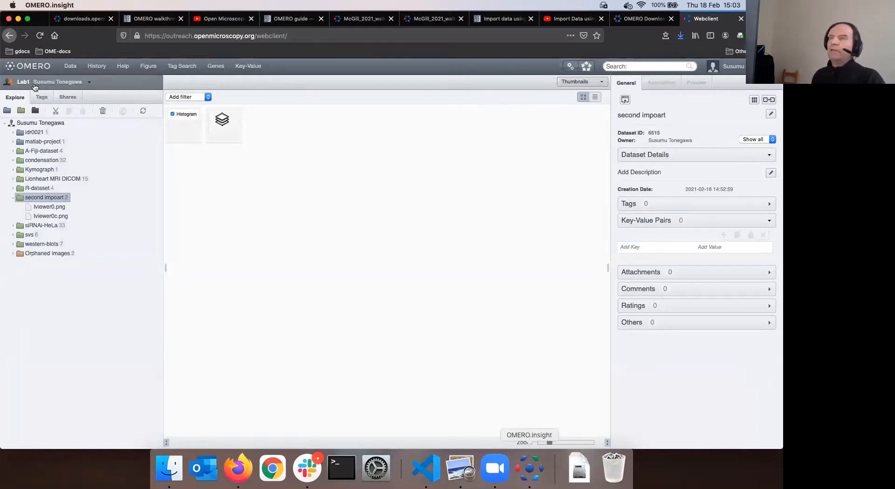
key(super+Tab)
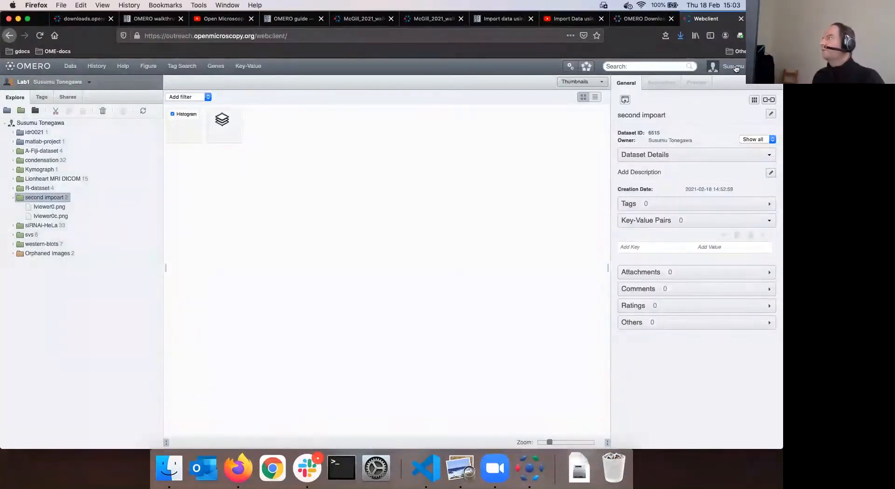
click(735, 68)
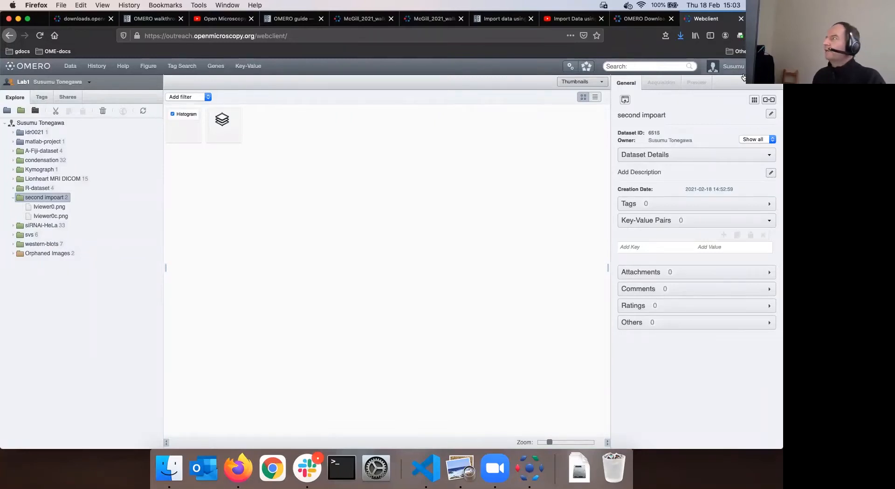
click(143, 111)
click(28, 206)
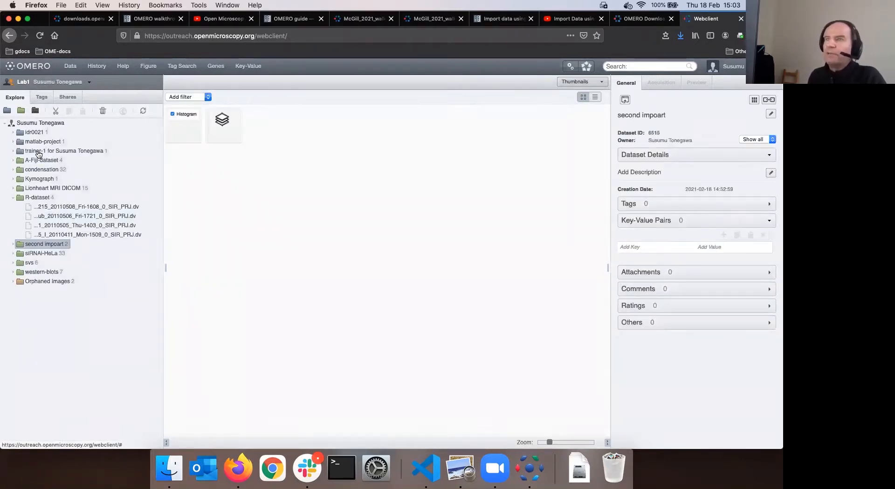
Open the new project's Desktop dataset and confirm the other member owns the project
click(69, 152)
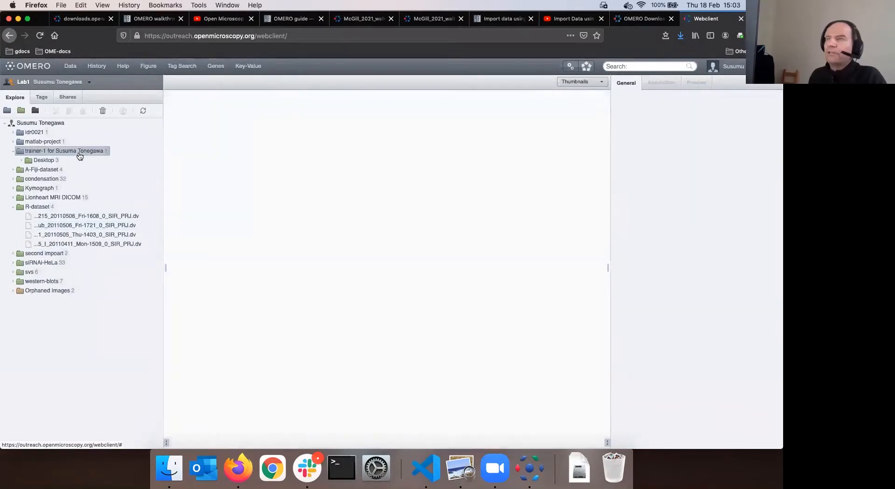
click(44, 160)
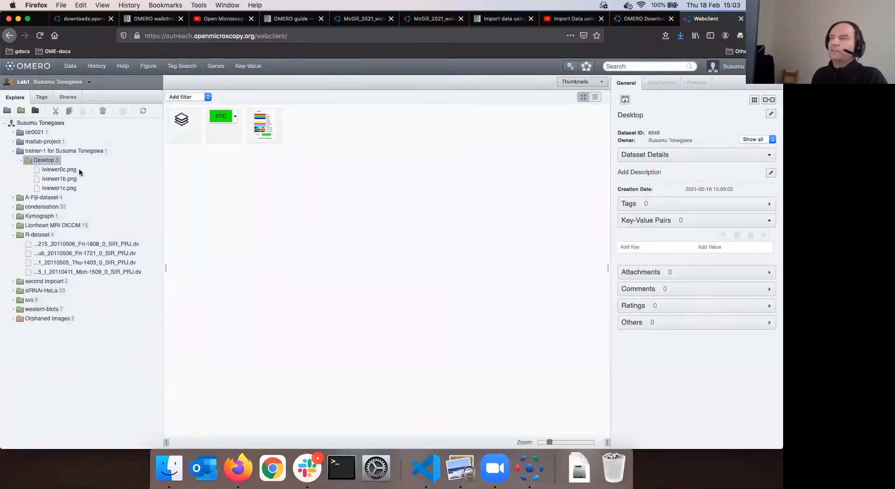
click(56, 151)
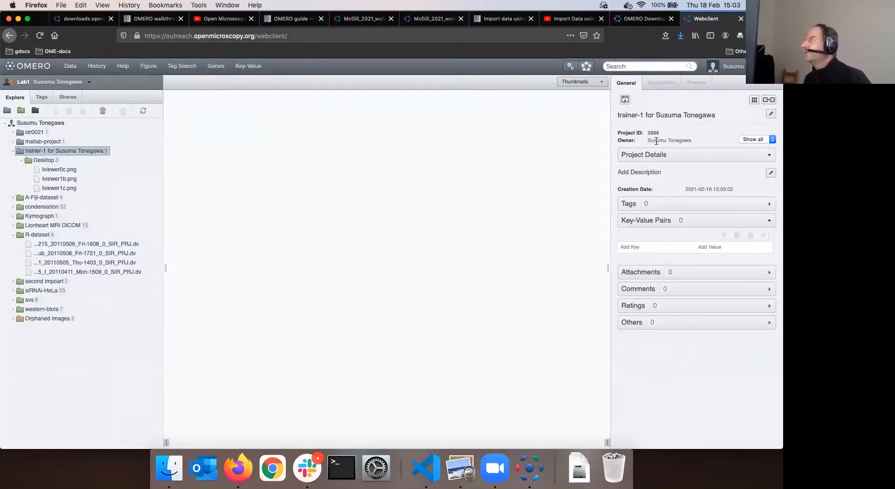
drag(647, 140, 695, 141)
click(672, 141)
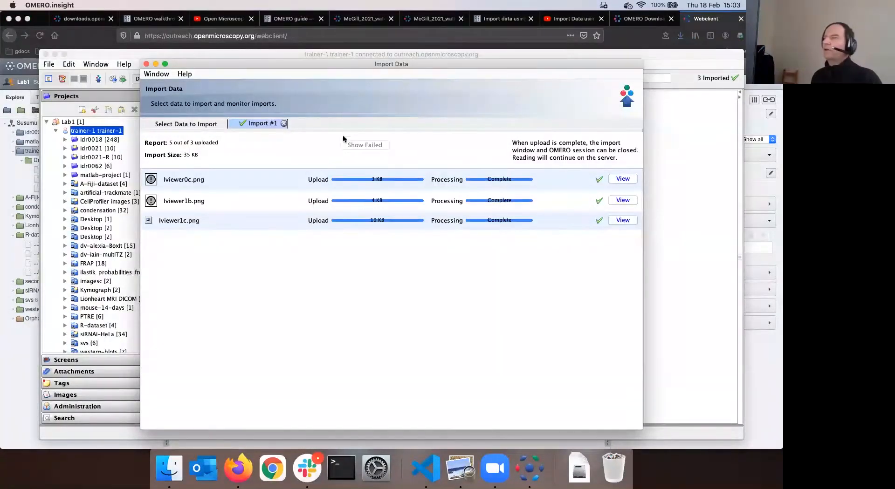
Move the finished Import Data window aside and return to the browser
drag(273, 67, 356, 56)
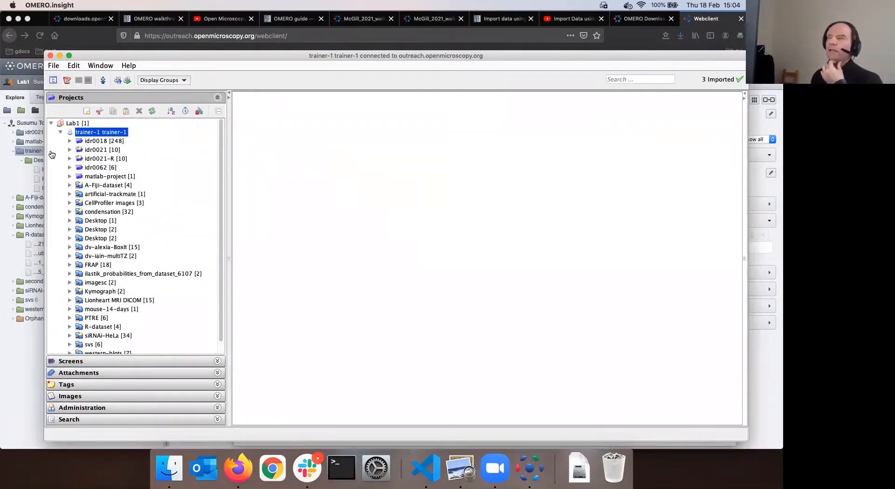
key(super+Tab)
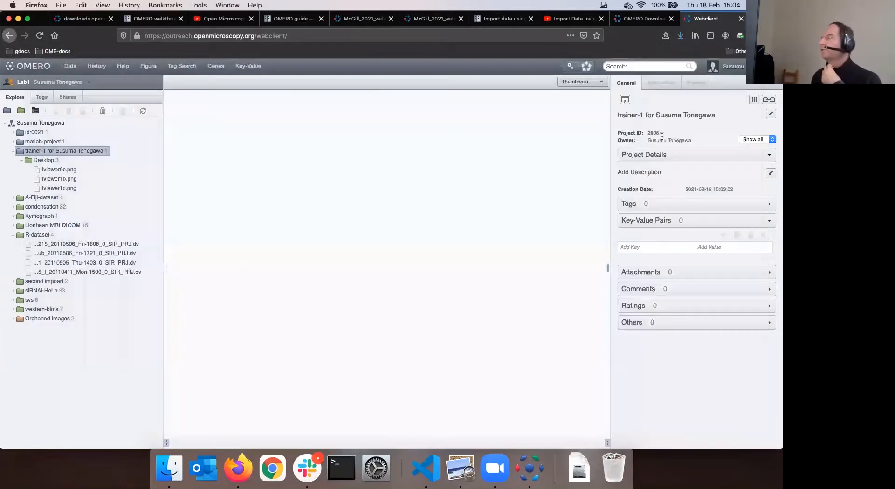
Show the Desktop dataset's thumbnails and the details of lviewer0c.png (40 x 28 uint8 RGBA)
click(45, 160)
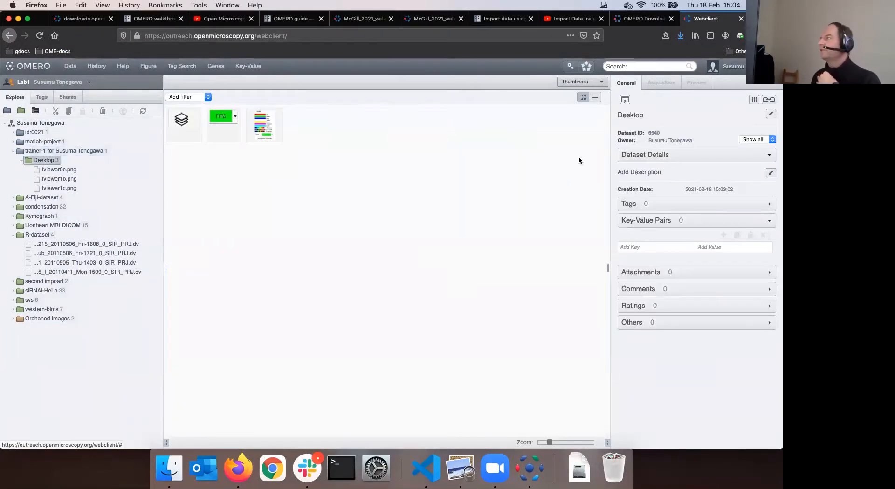
click(58, 169)
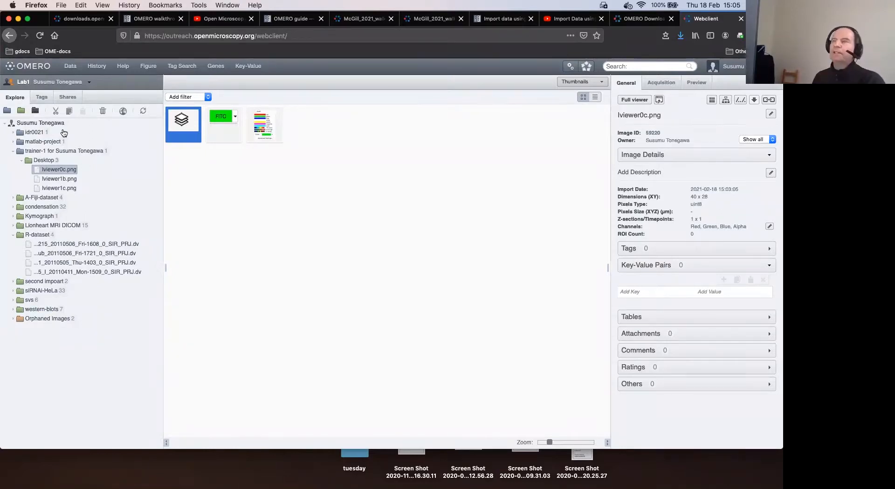
Switch to All Members of Lab1 and expand the first idr00021 project (ID 964)
click(22, 83)
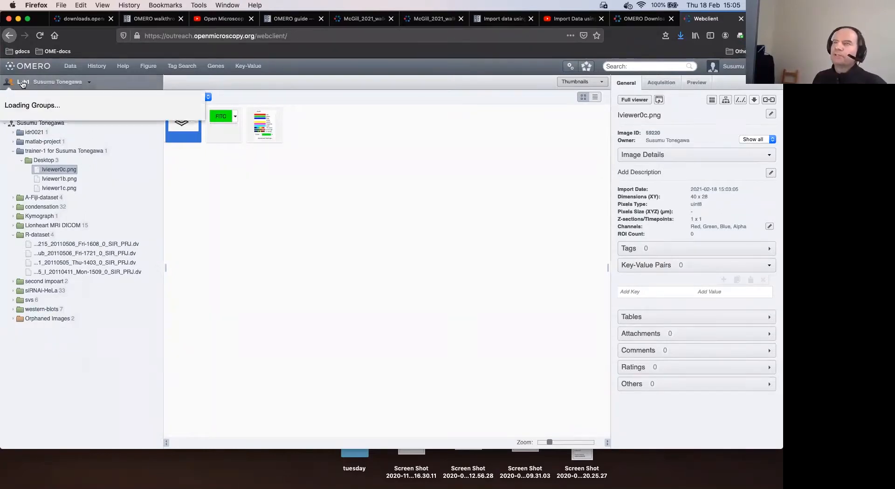
mouse_move(34, 102)
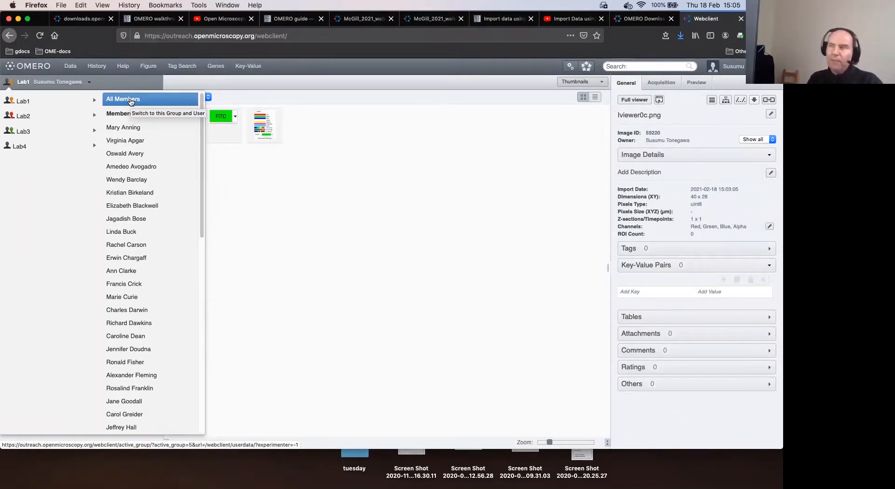
click(154, 103)
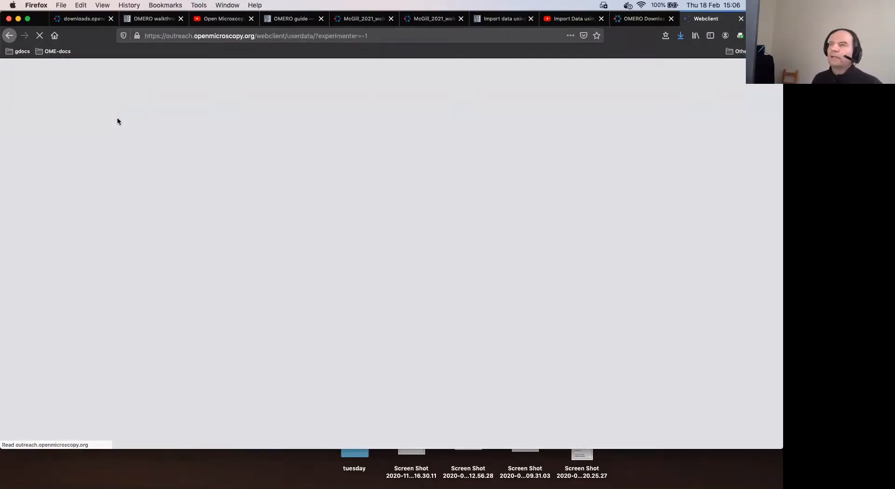
scroll(88, 189, down, 10)
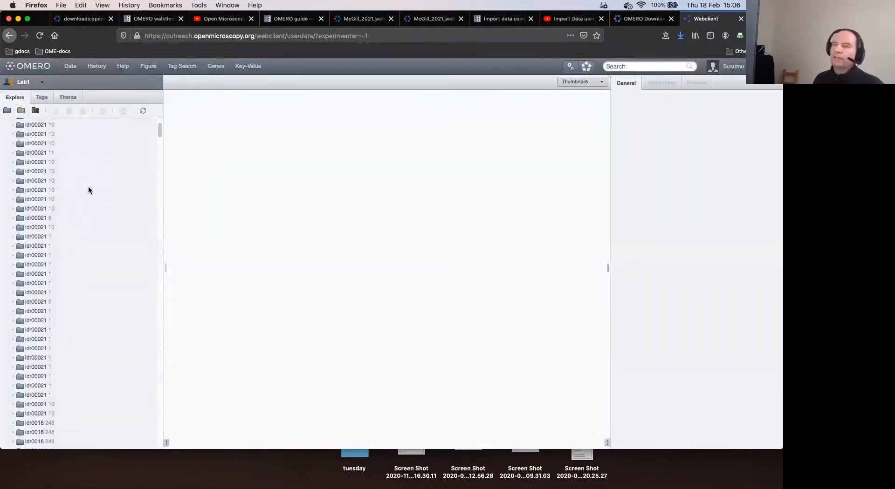
scroll(88, 189, up, 10)
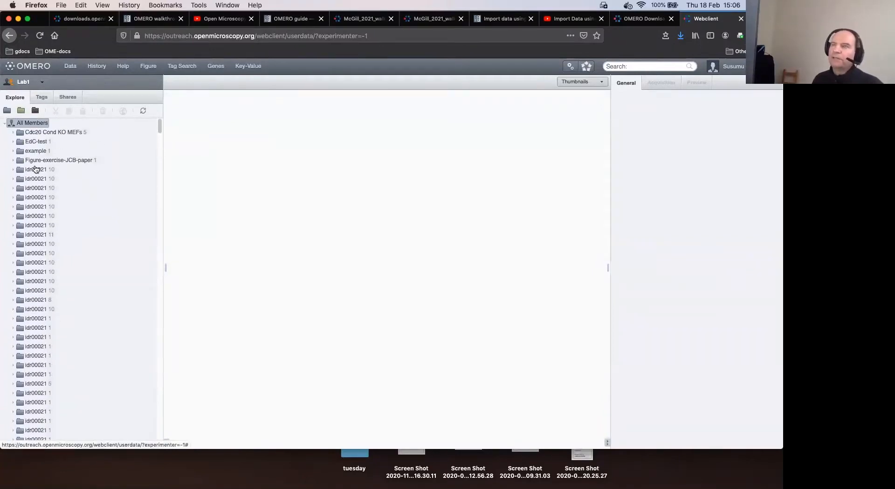
click(41, 170)
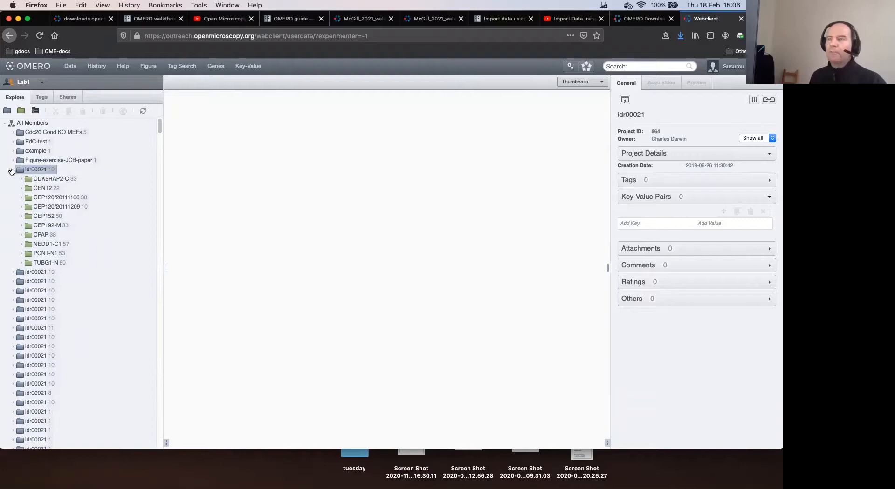
Show the CDK5RAP2-C dataset's thumbnails and collapse the idr00021 project
click(45, 180)
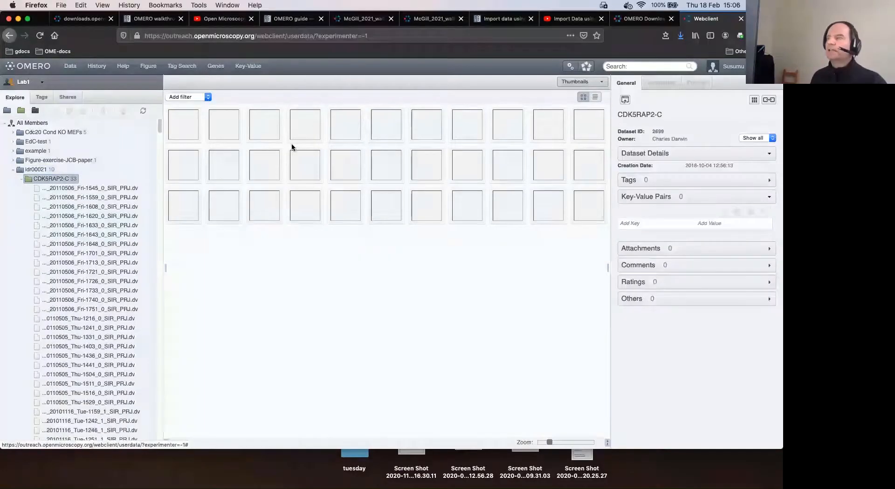
click(12, 171)
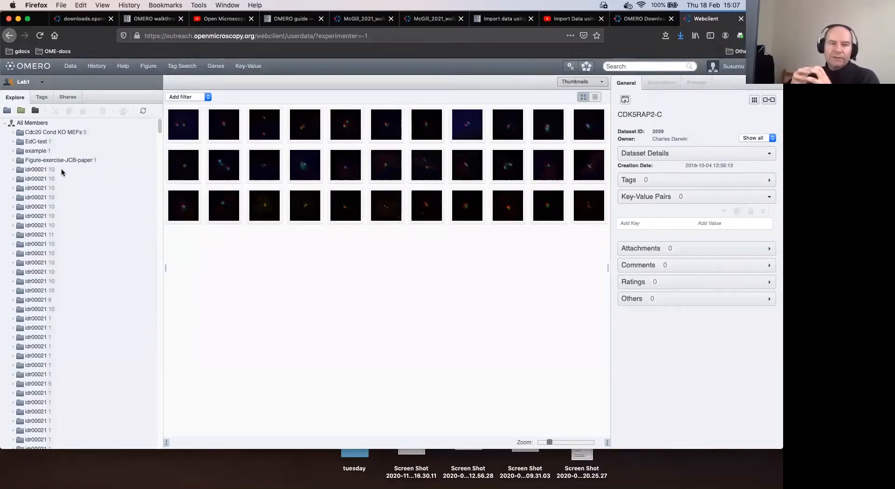
Show only your own user's data within the Lab1 group
click(25, 82)
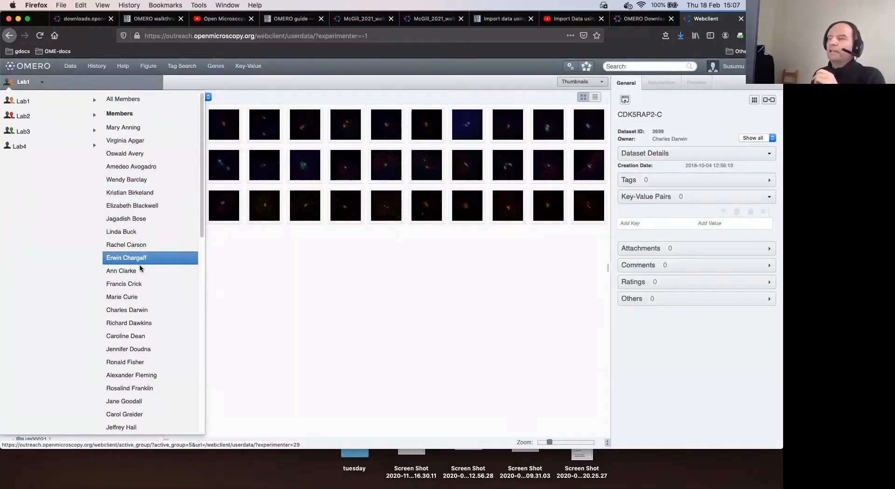
scroll(142, 327, down, 3)
scroll(141, 337, down, 10)
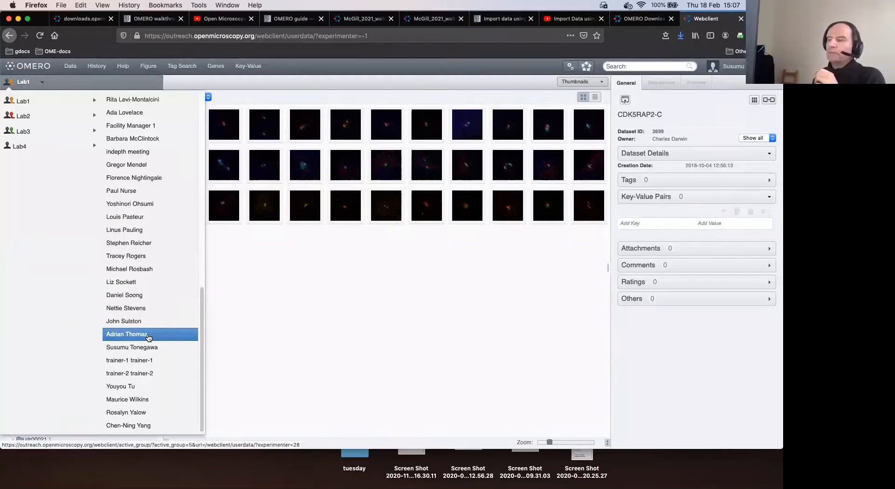
click(155, 343)
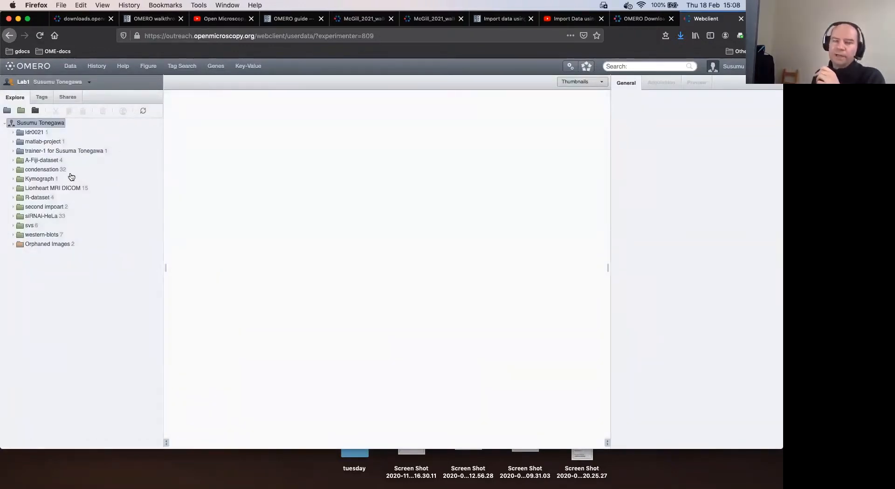
Switch the view to another Lab1 member's data
click(27, 90)
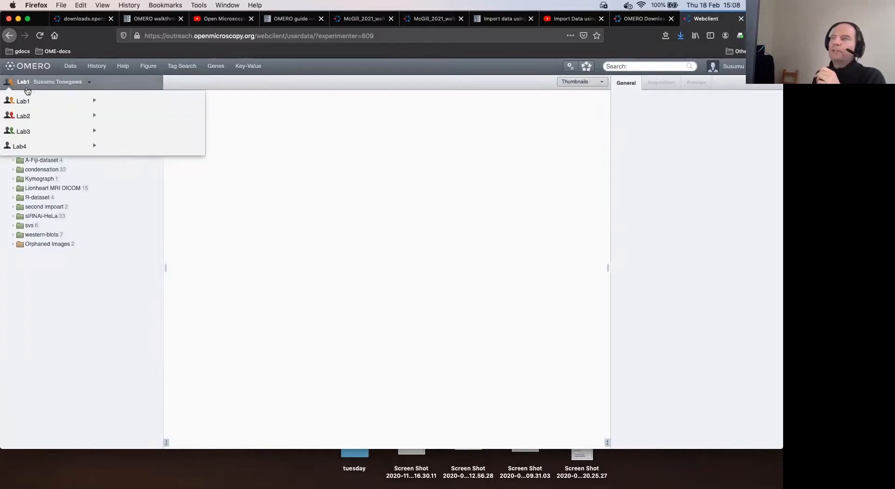
mouse_move(31, 101)
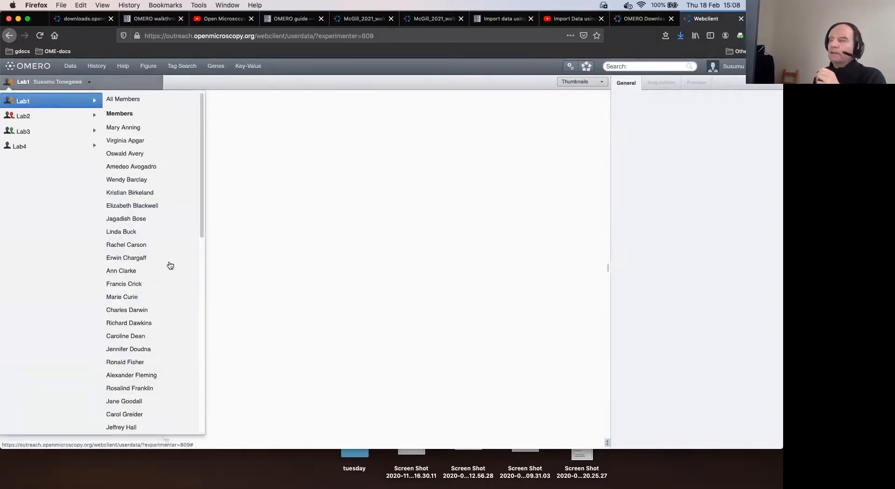
scroll(162, 350, down, 5)
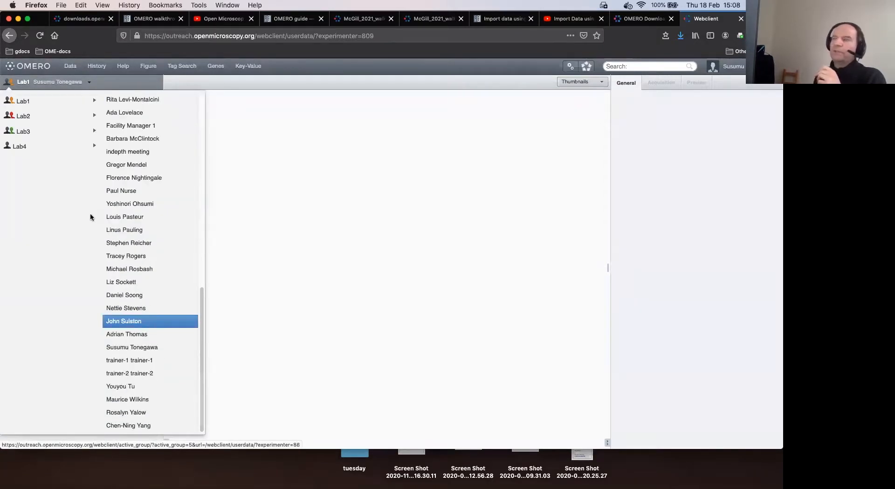
click(154, 321)
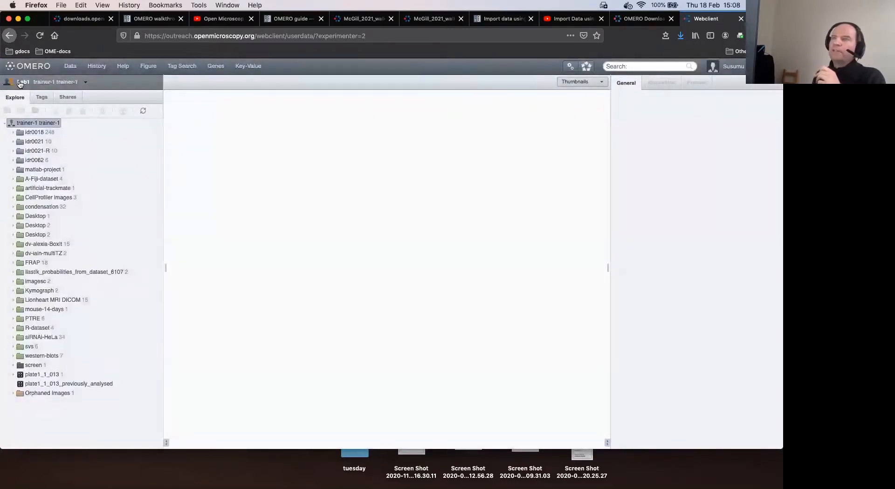
Return to data from all Lab1 members, then display Lab4's single-member list
click(20, 84)
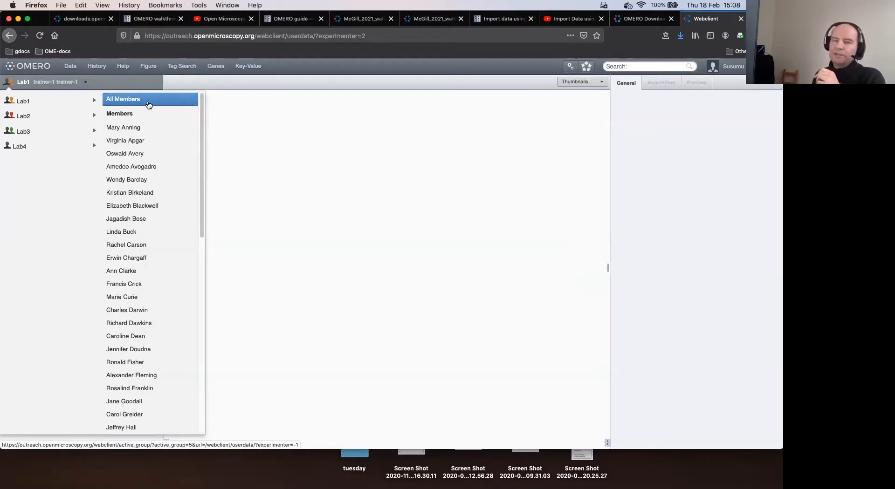
click(148, 102)
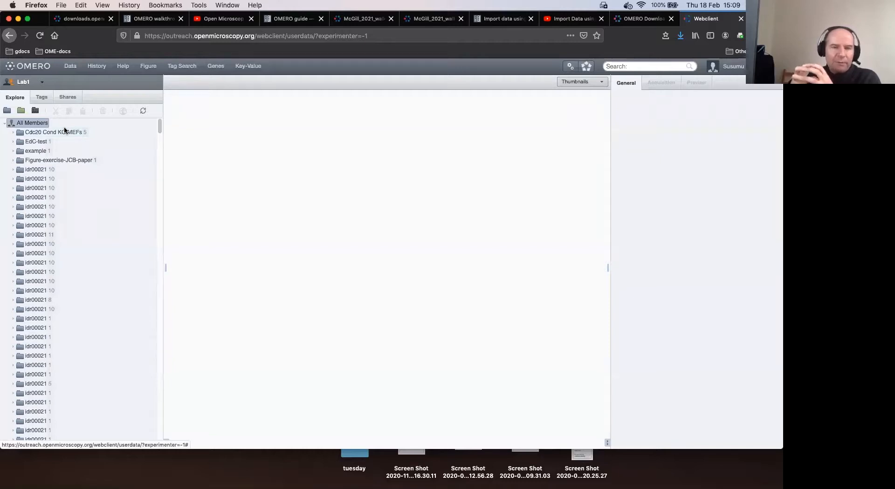
click(22, 87)
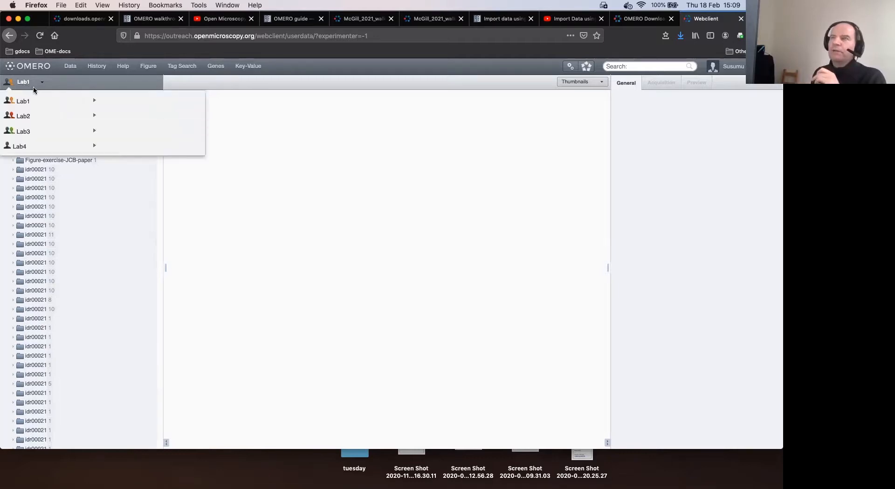
mouse_move(34, 149)
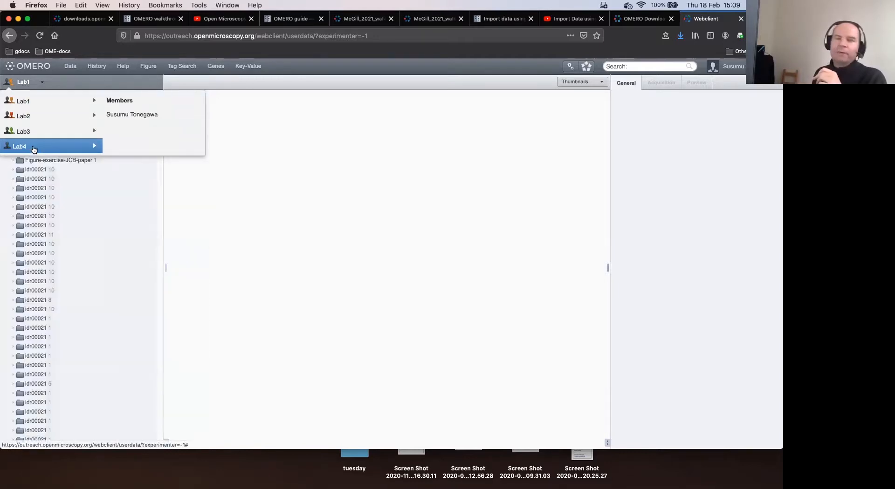